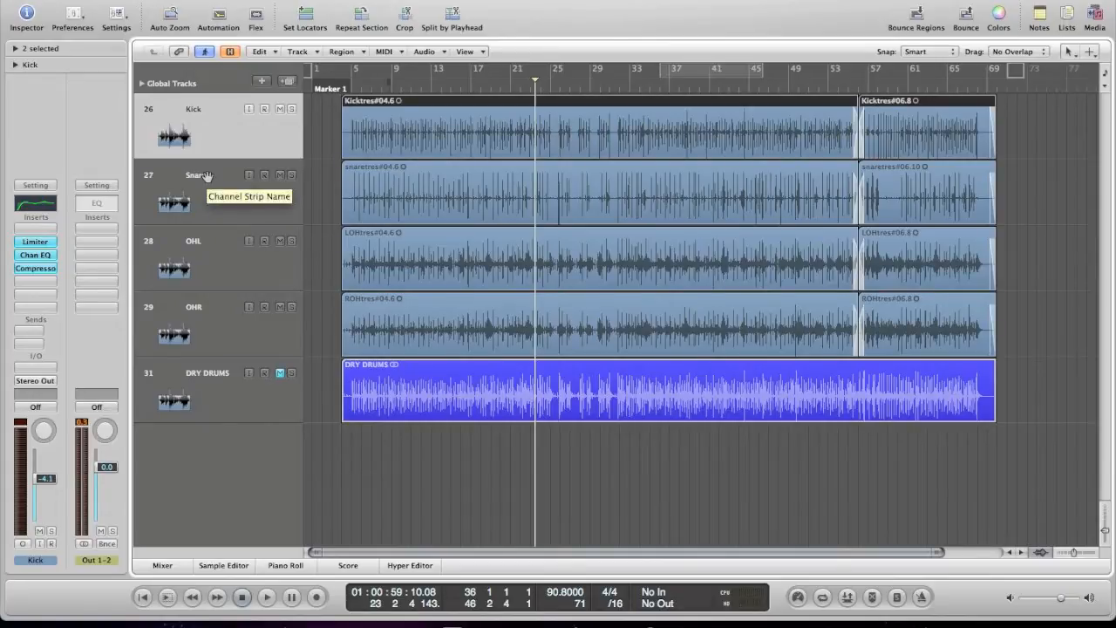
# Select the Kick, Snare, OHL and OHR channel strips in the mixer and play the drums to check their output levels
pyautogui.click(161, 565)
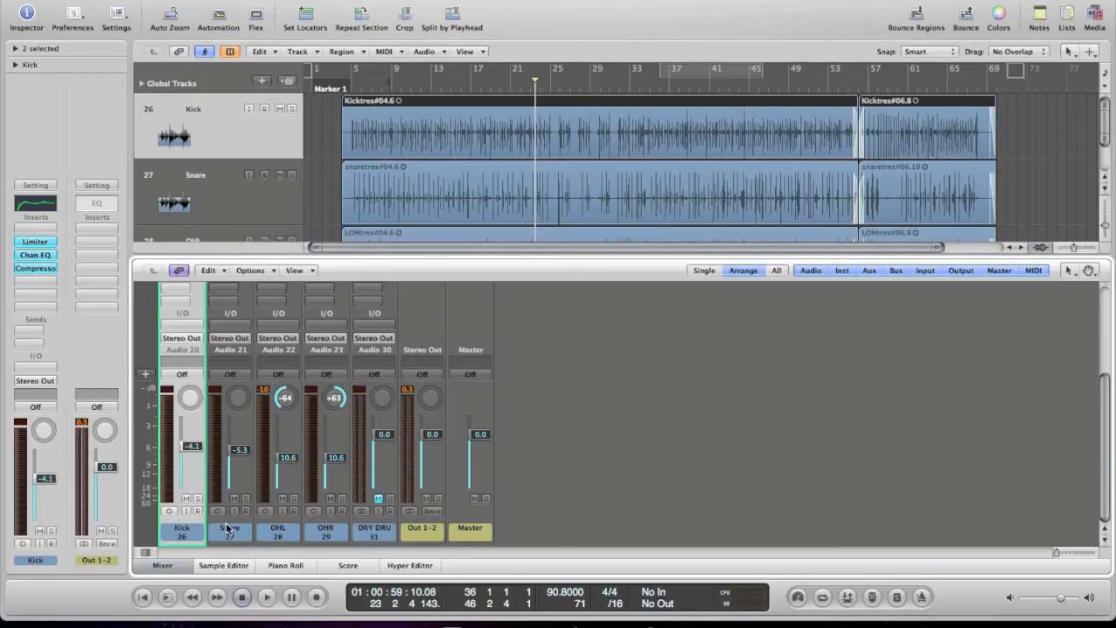
pyautogui.moveTo(228, 514); pyautogui.dragTo(329, 539)
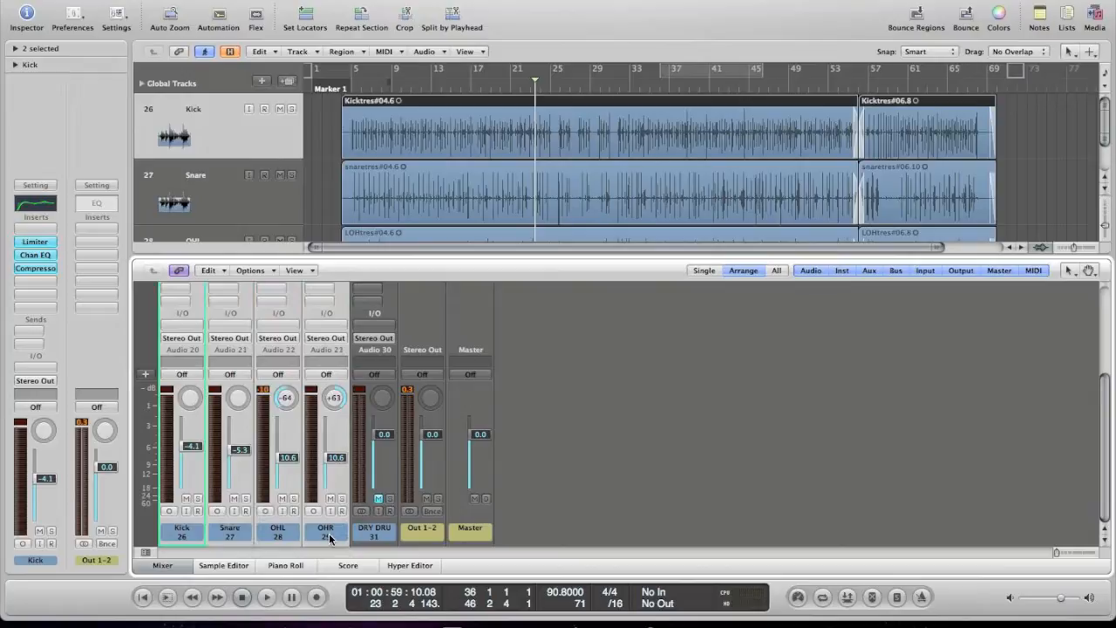
pyautogui.press('space')
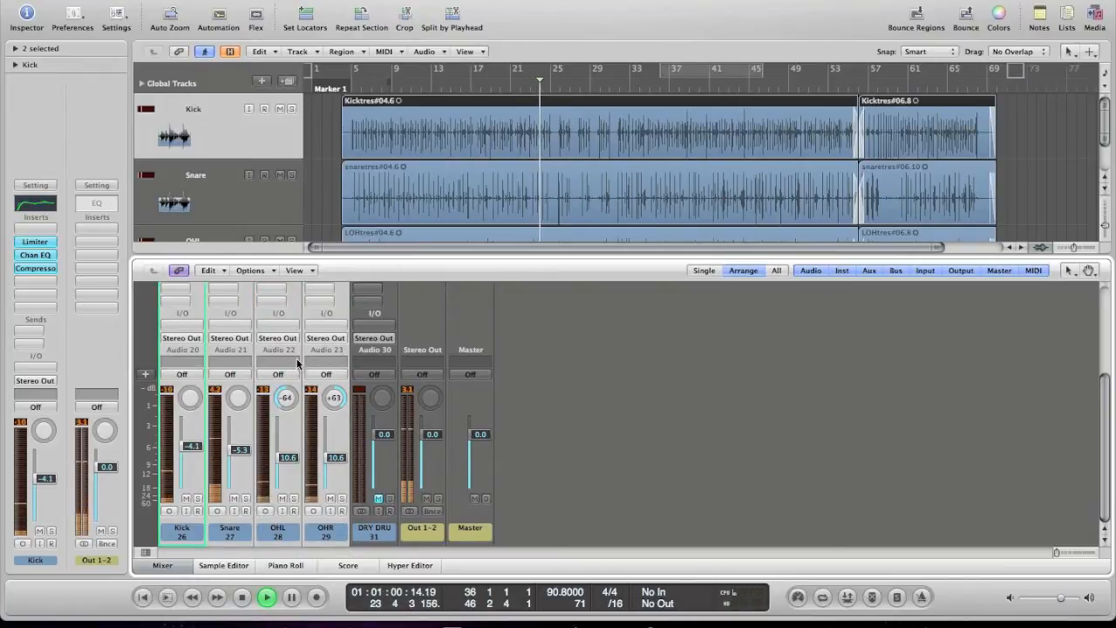
pyautogui.press('space')
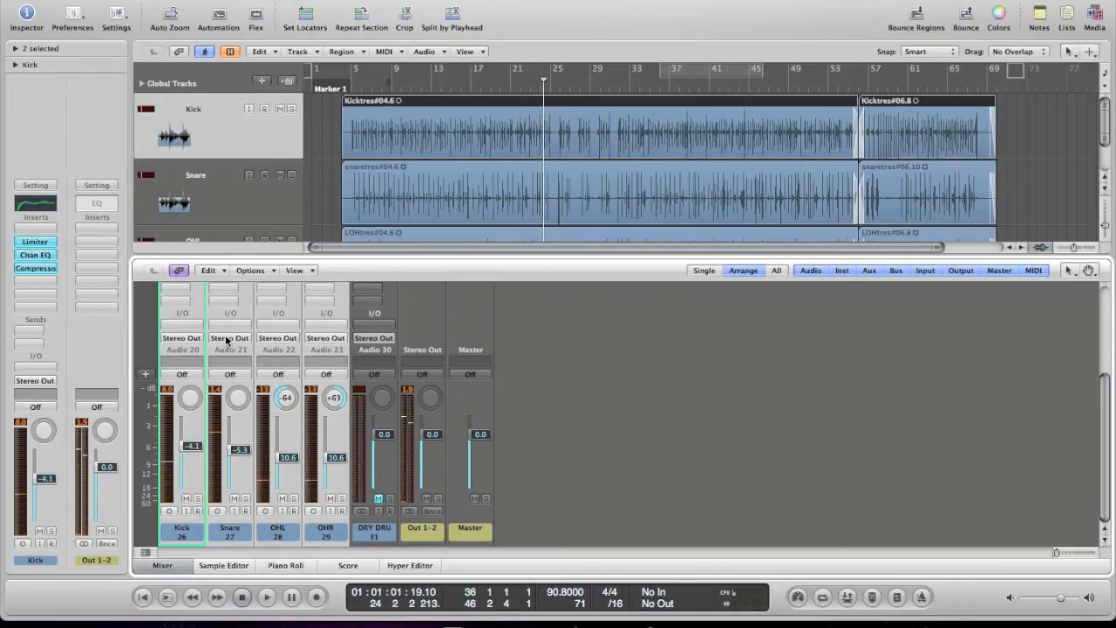
pyautogui.press('space')
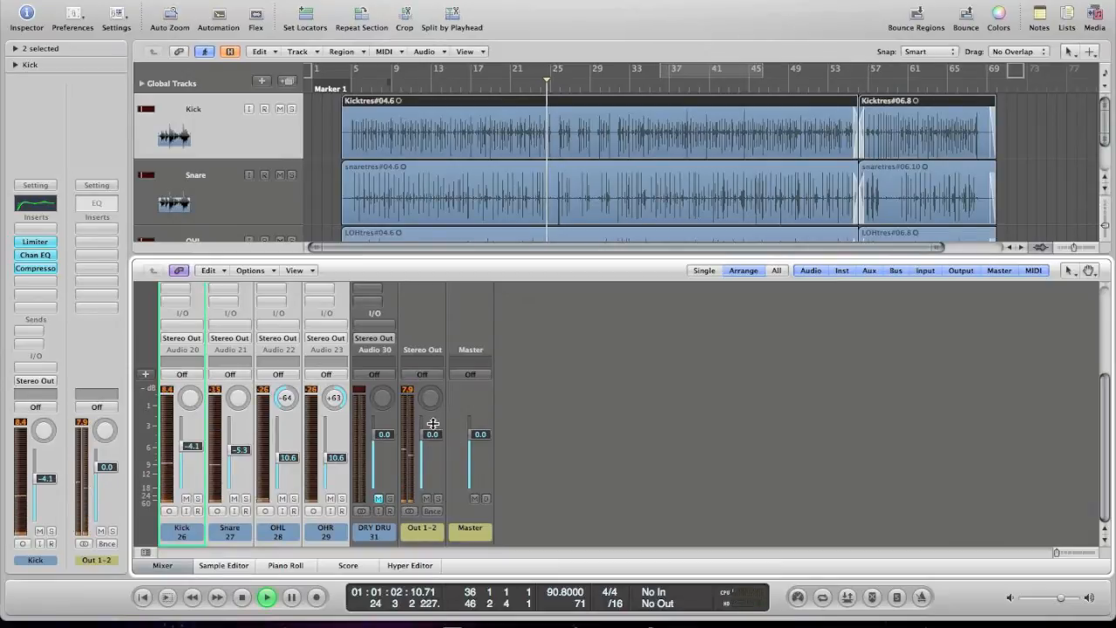
pyautogui.press('space')
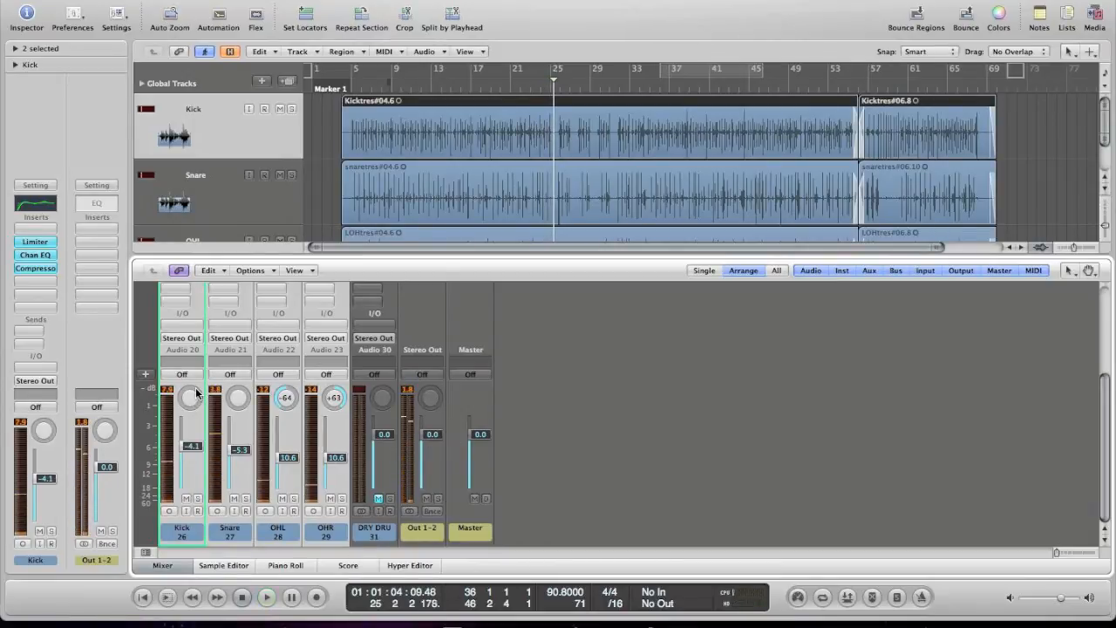
# Route the outputs of the selected Kick, Snare, OHL and OHR channels to Bus 1
pyautogui.click(234, 339)
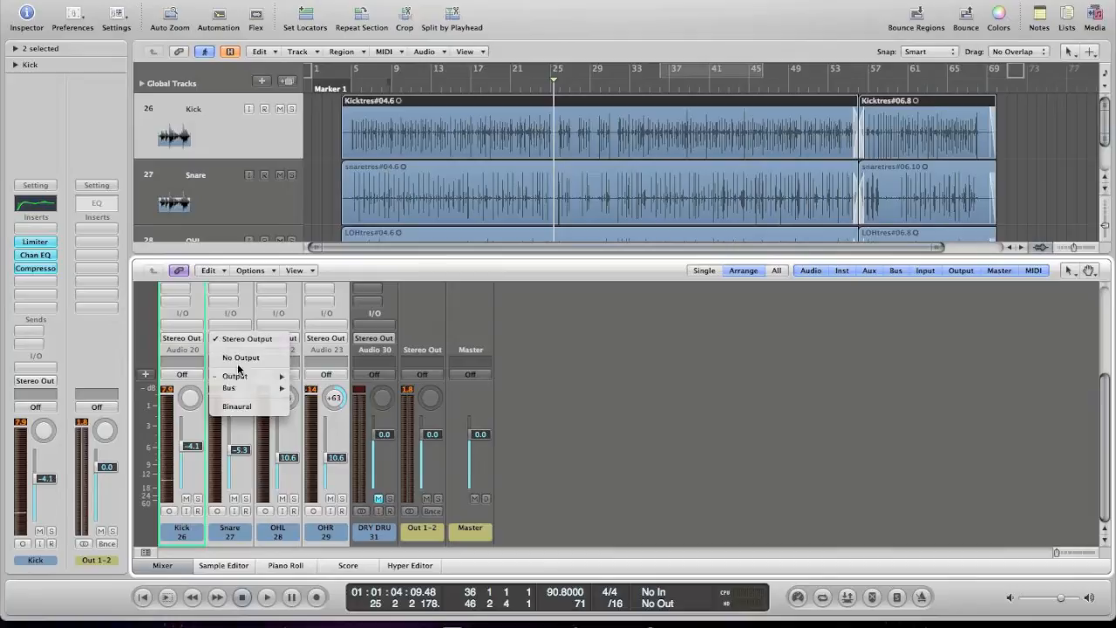
pyautogui.moveTo(244, 389)
pyautogui.click(314, 0)
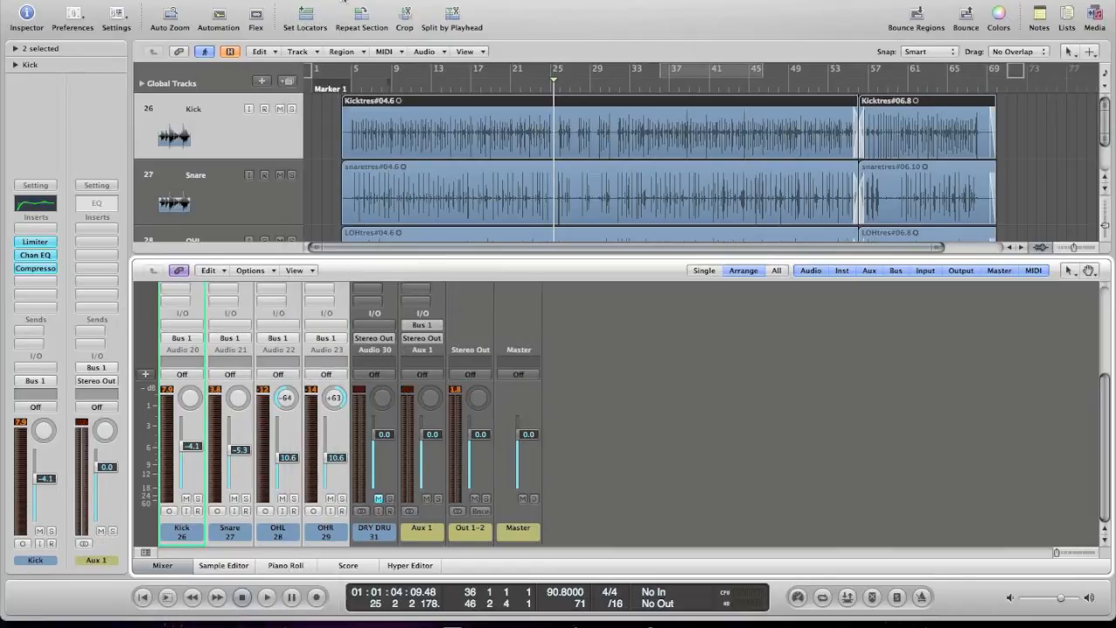
# Rename the Aux 1 channel as DRUM BUS and play the drums through it
pyautogui.doubleClick(428, 533)
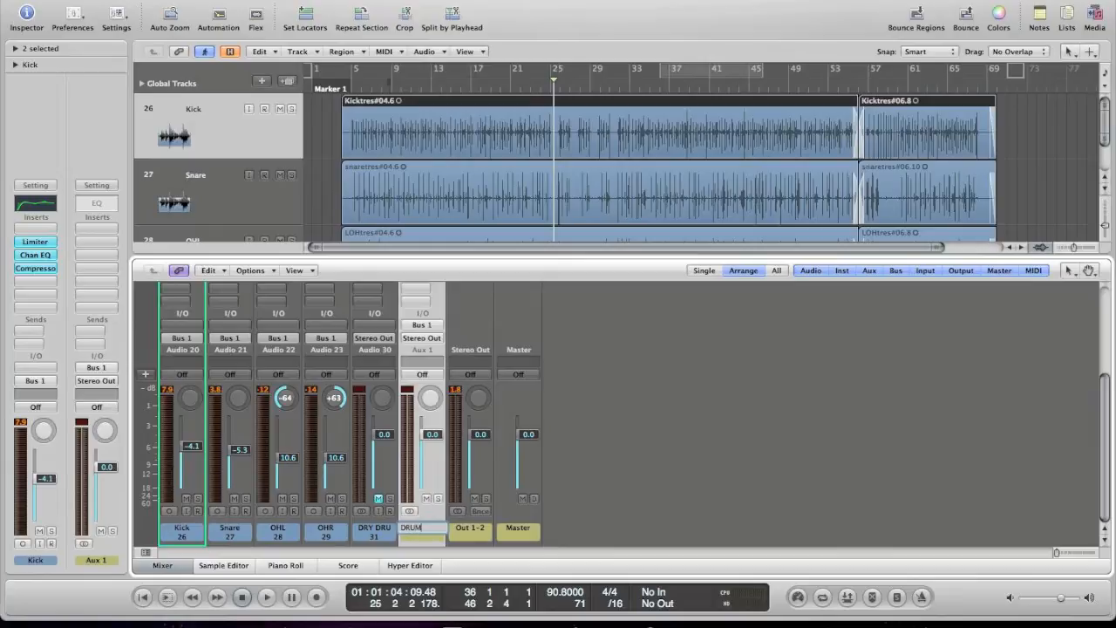
pyautogui.press('Return')
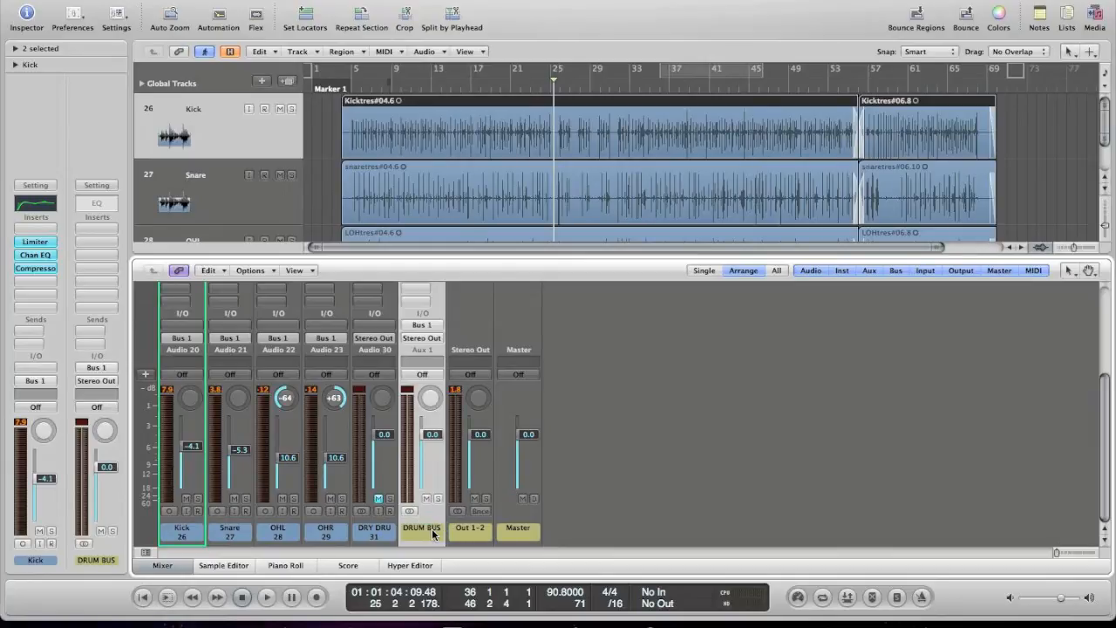
pyautogui.press('space')
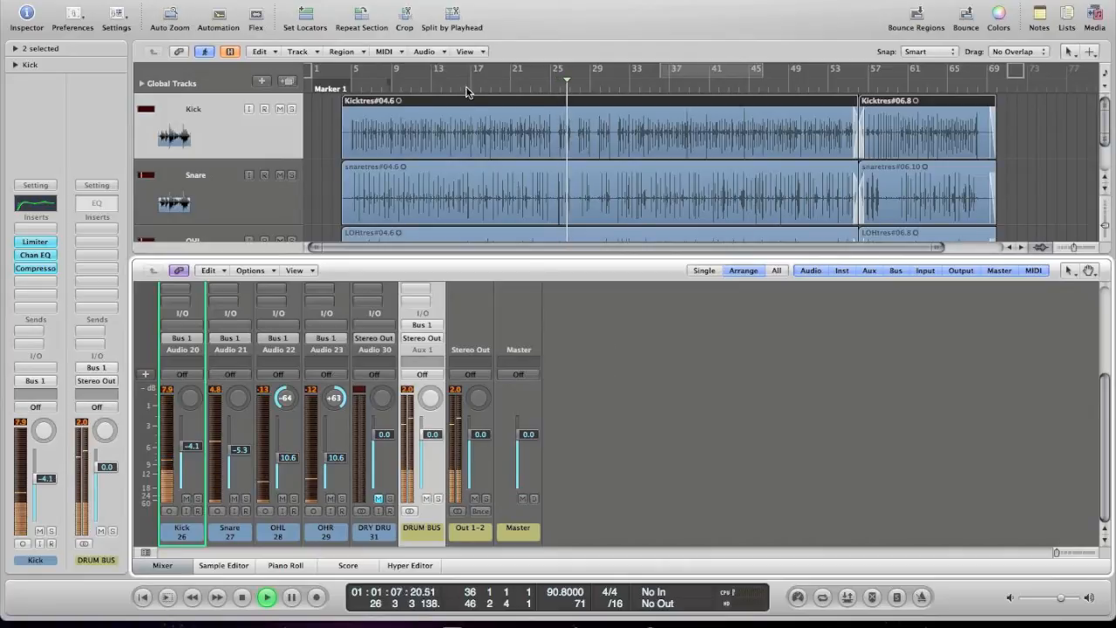
pyautogui.scroll(3, 416, 409)
pyautogui.scroll(-3, 416, 409)
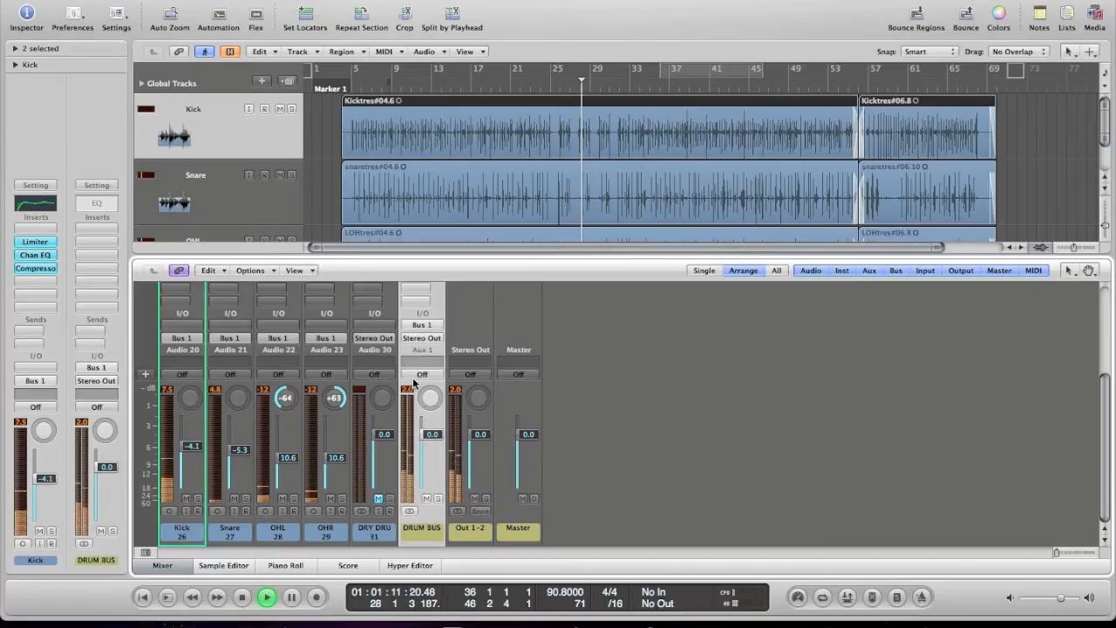
pyautogui.press('space')
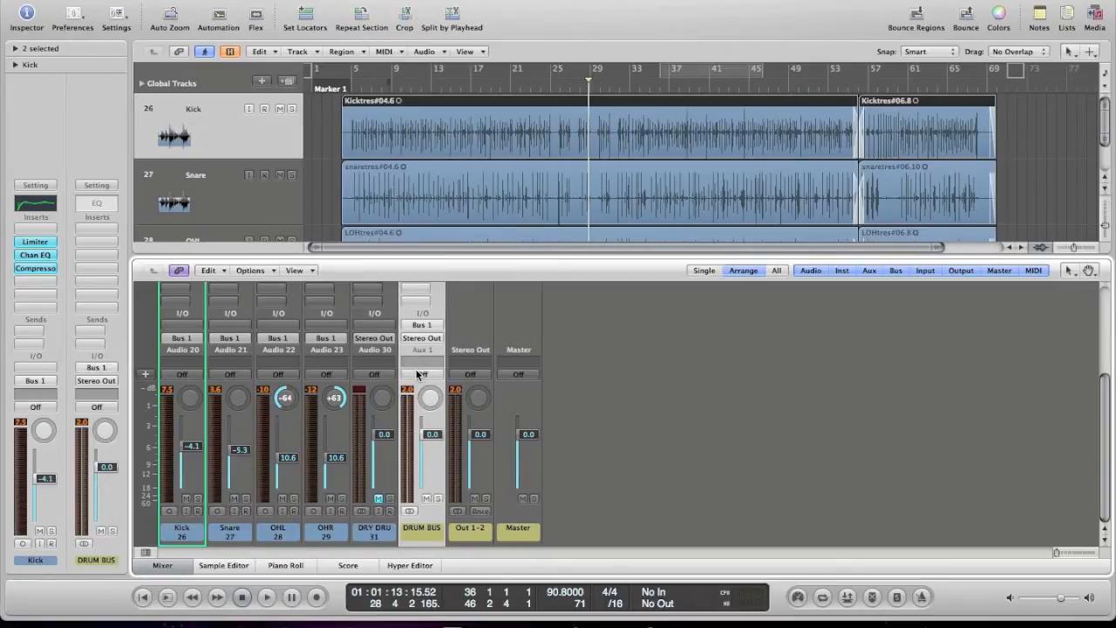
# Set the DRUM BUS channel's automation mode to Read and move its track above the Kick track in the arrangement
pyautogui.click(419, 374)
pyautogui.click(424, 386)
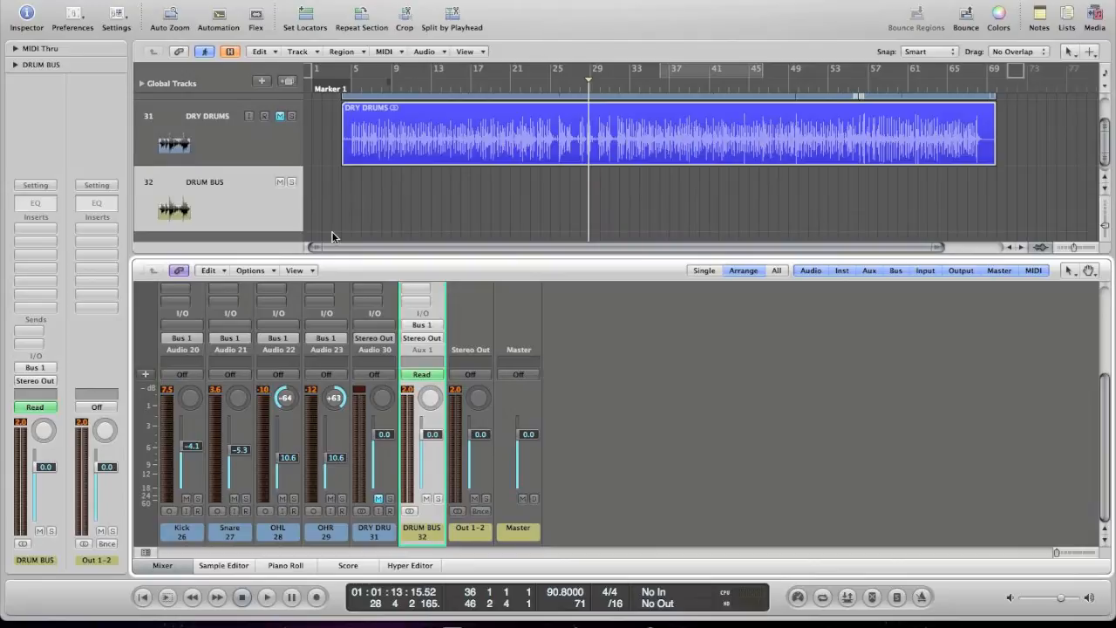
pyautogui.click(163, 564)
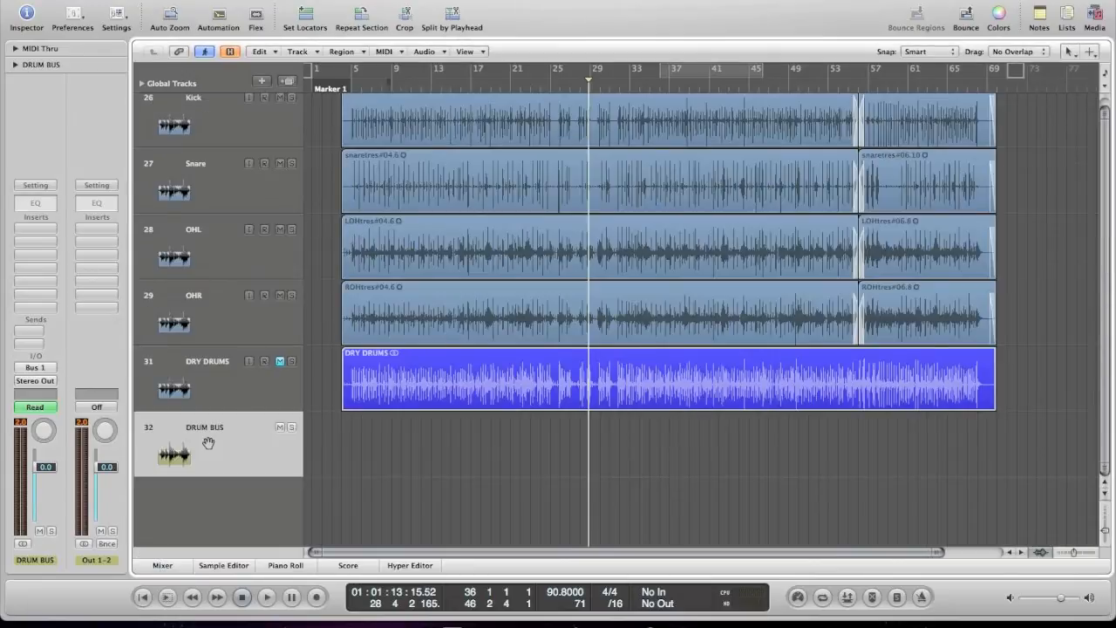
pyautogui.moveTo(205, 432); pyautogui.dragTo(173, 108)
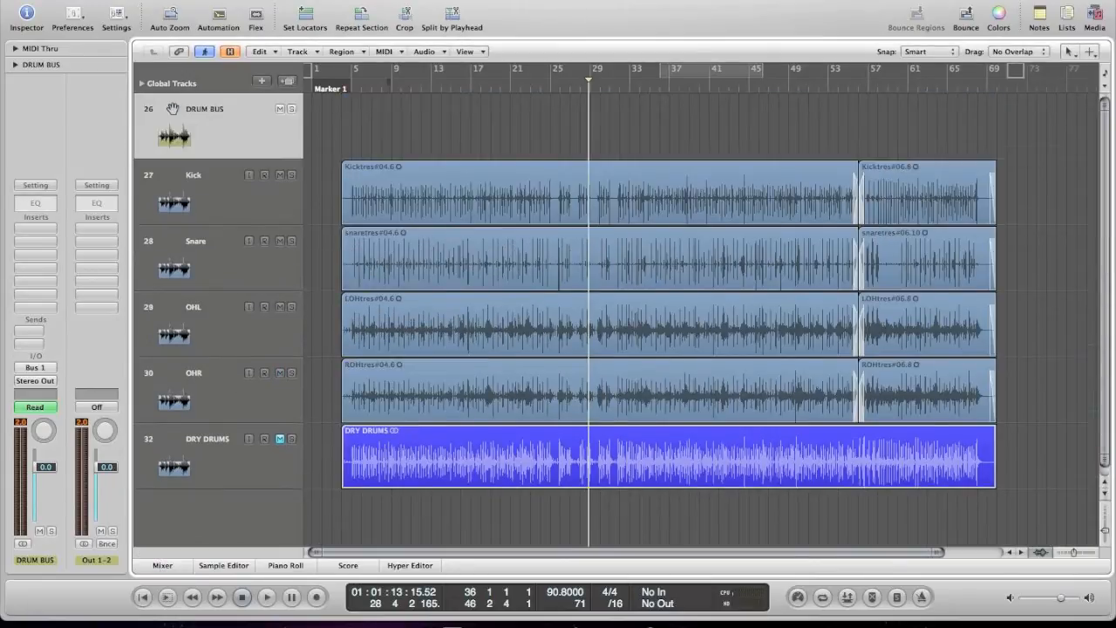
pyautogui.press('a')
pyautogui.press('a')
# Check the channel strip inserts of the Kick, Snare and OHL tracks and play the drums again
pyautogui.click(206, 179)
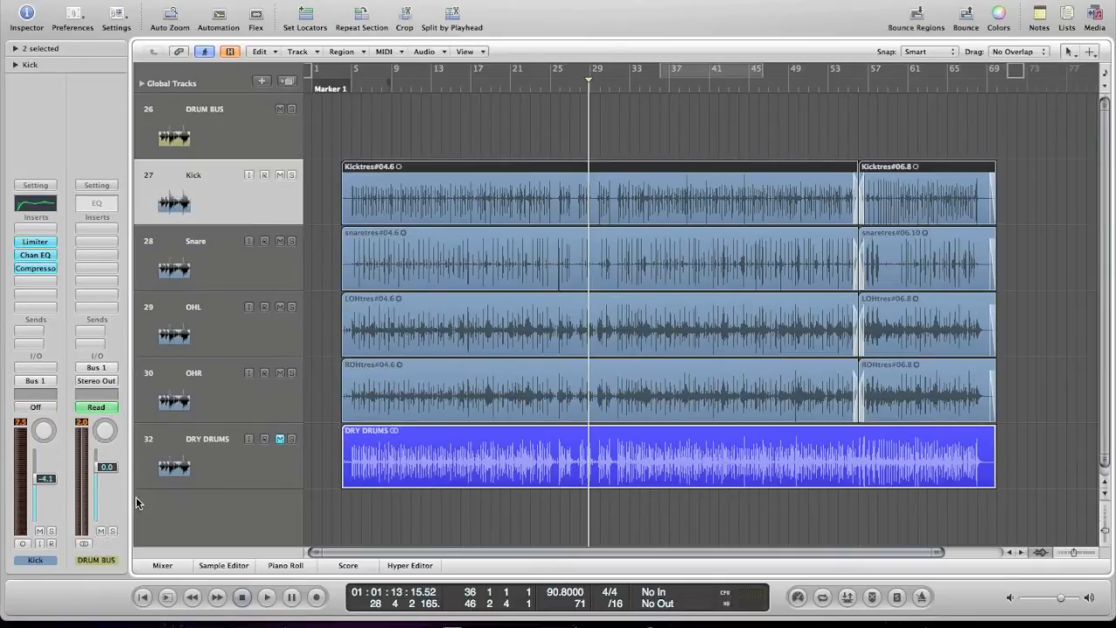
pyautogui.click(174, 241)
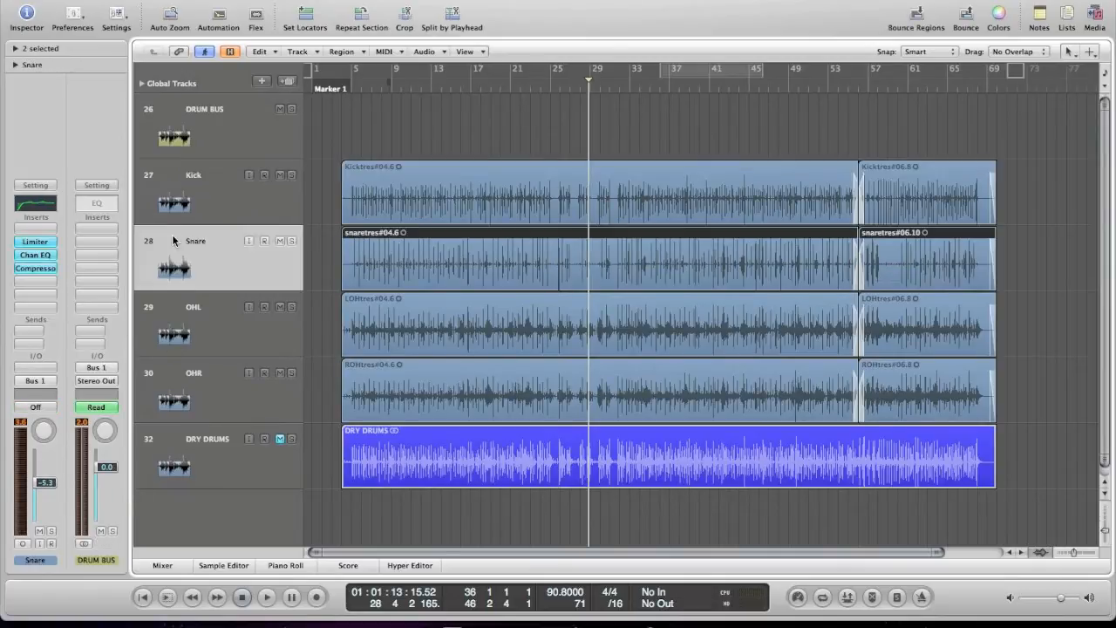
pyautogui.click(210, 314)
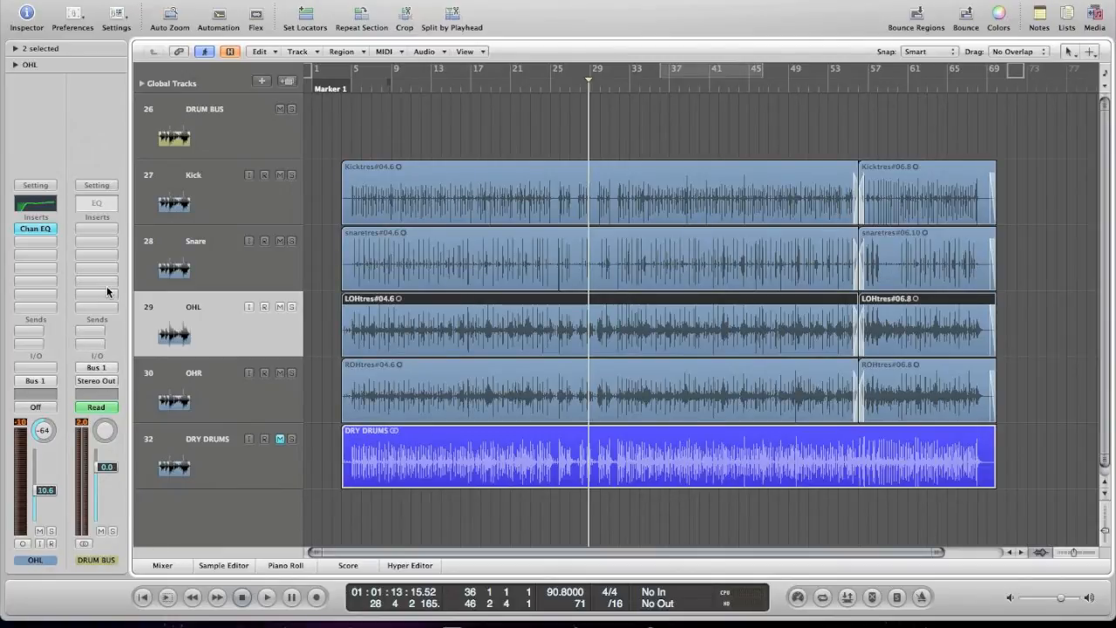
pyautogui.click(193, 184)
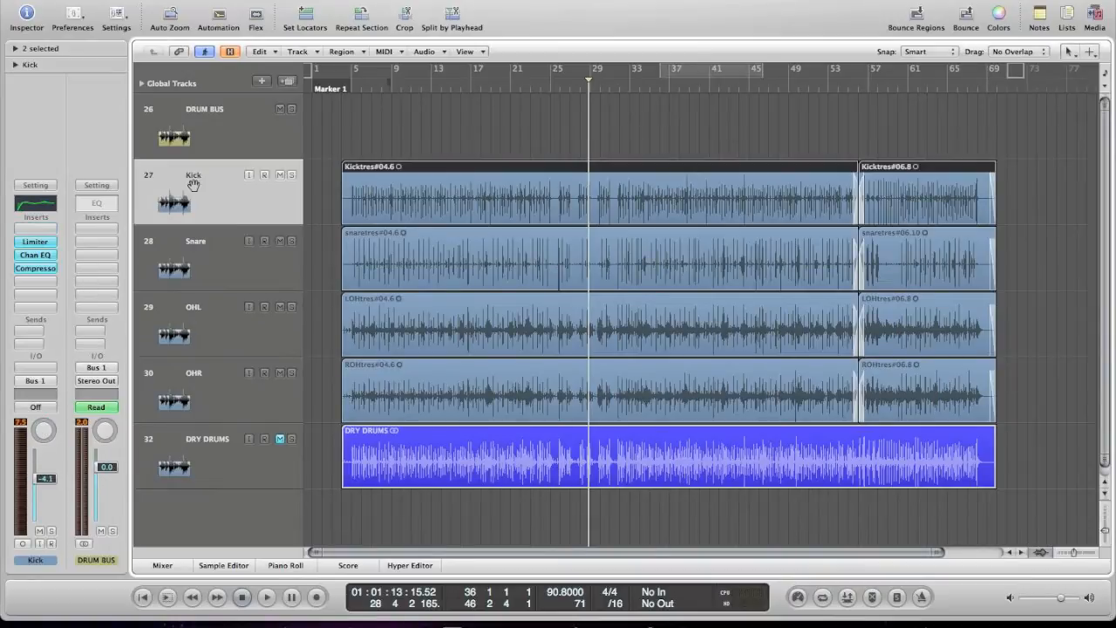
pyautogui.press('space')
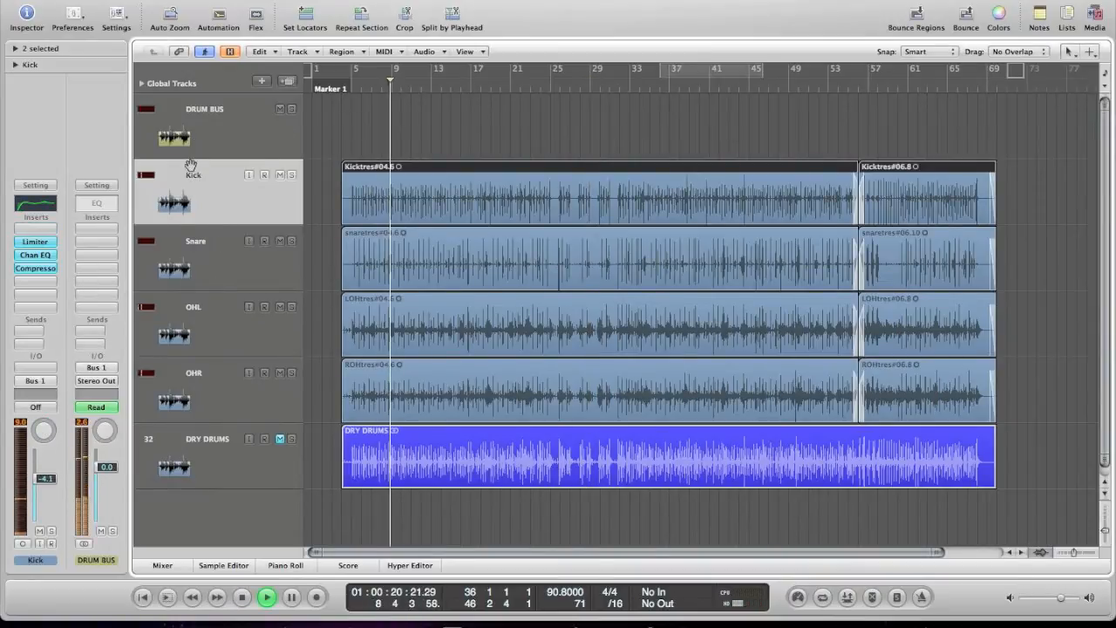
# Insert a stereo Limiter on the DRUM BUS channel and turn off its Softknee option
pyautogui.click(192, 139)
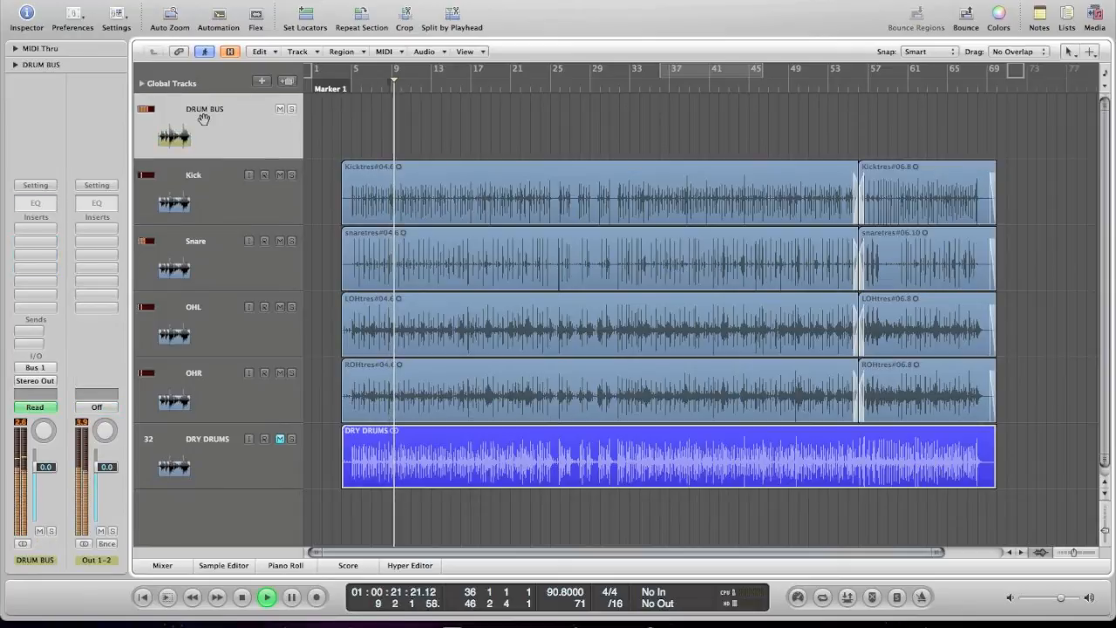
pyautogui.click(38, 234)
pyautogui.moveTo(45, 279)
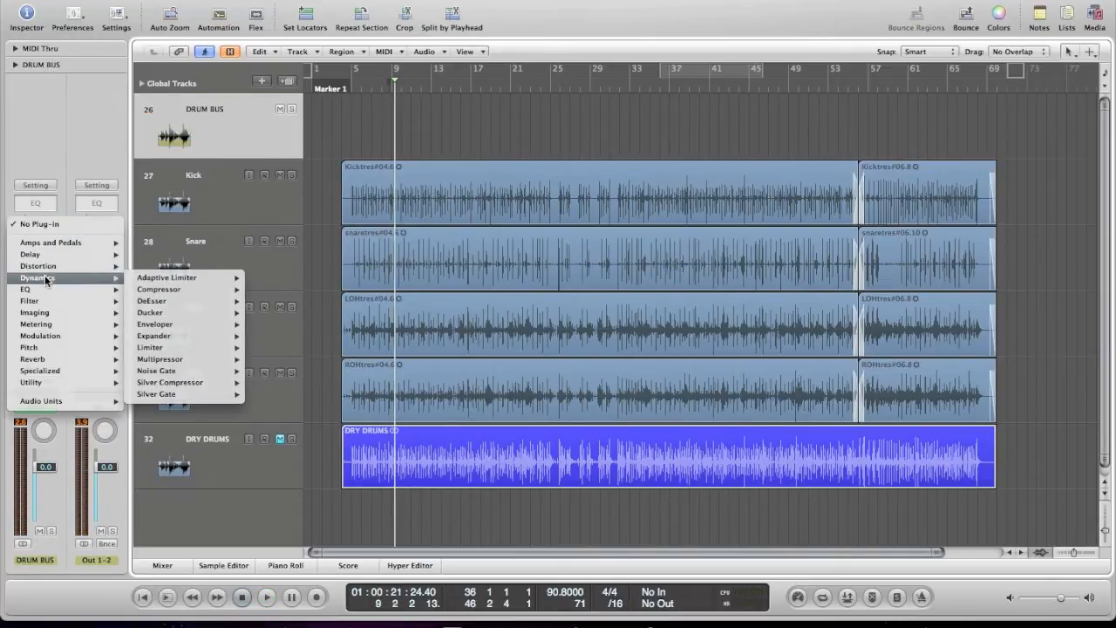
pyautogui.moveTo(180, 348)
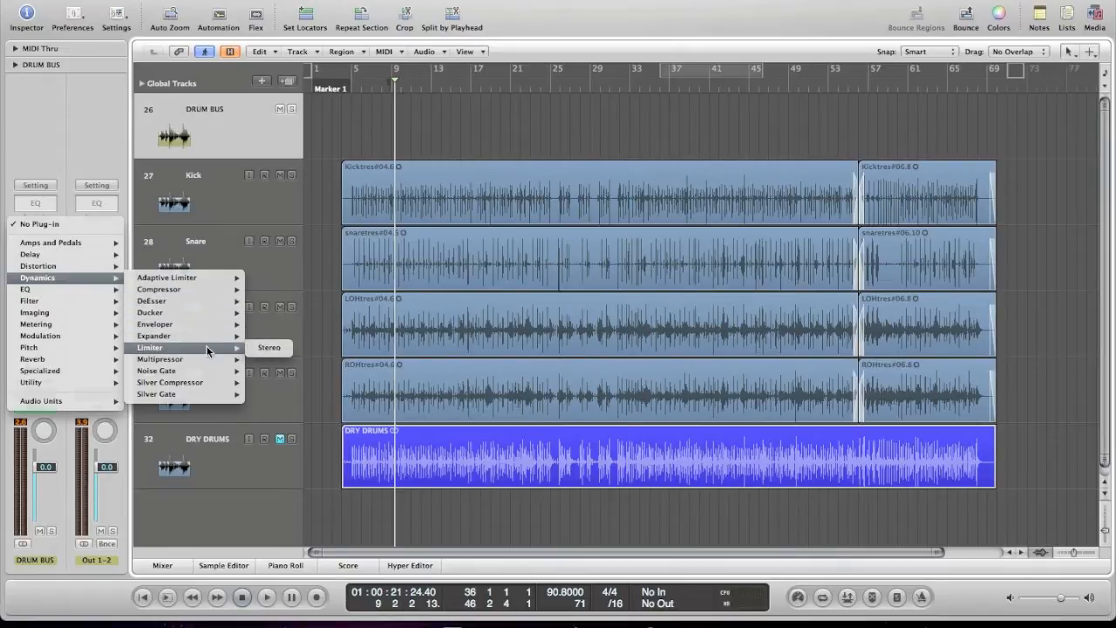
pyautogui.click(257, 349)
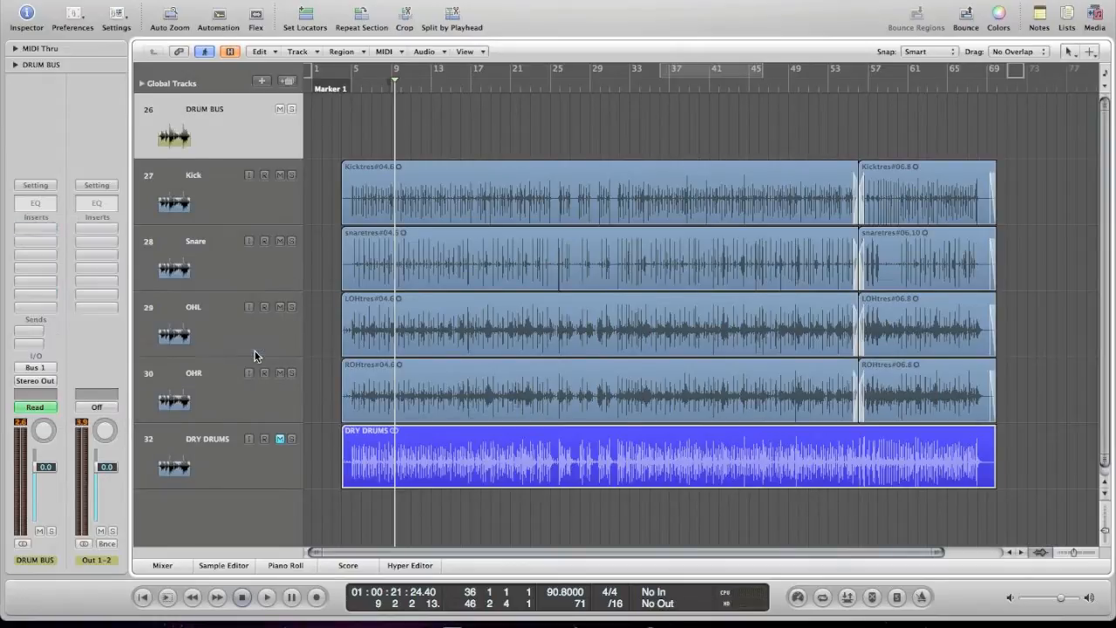
pyautogui.click(222, 232)
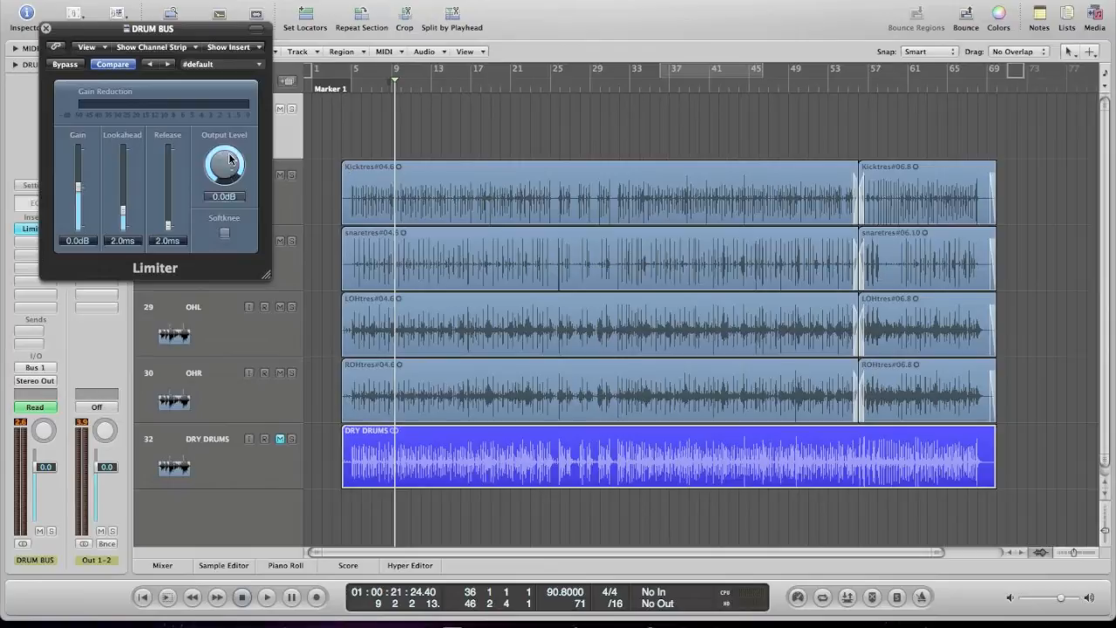
# Set a one-bar cycle range from bar 44 to bar 45 and start looped playback of that passage
pyautogui.click(742, 90)
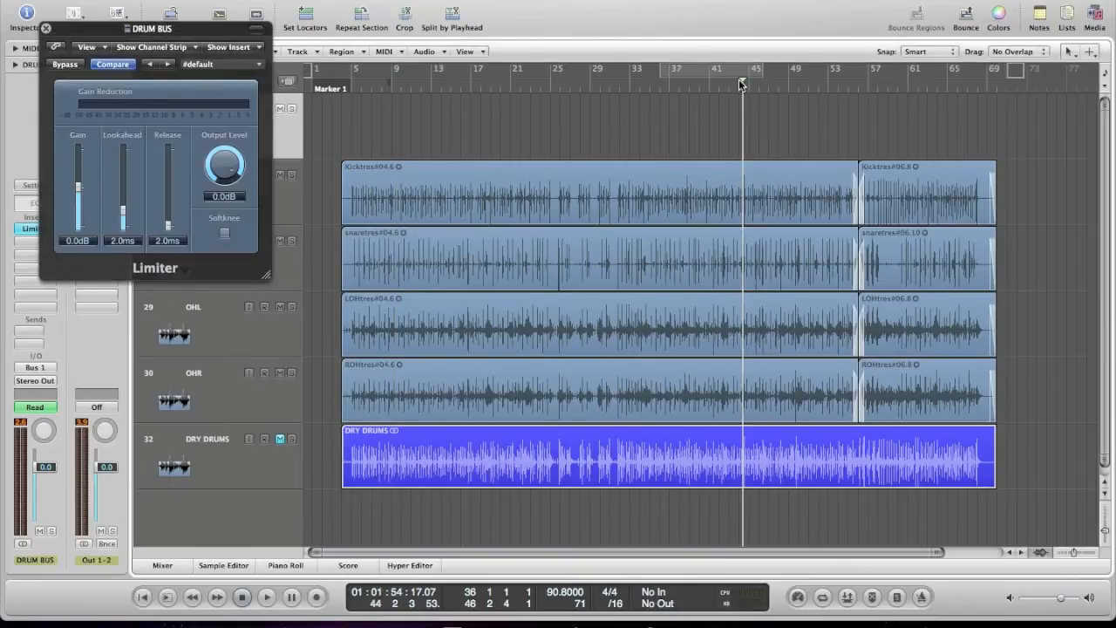
pyautogui.press('space')
pyautogui.hotkey('ctrl', 'Right')
pyautogui.hotkey('ctrl', 'Right')
pyautogui.hotkey('ctrl', 'Right')
pyautogui.hotkey('ctrl', 'Right')
pyautogui.hotkey('ctrl', 'Right')
pyautogui.hotkey('ctrl', 'Right')
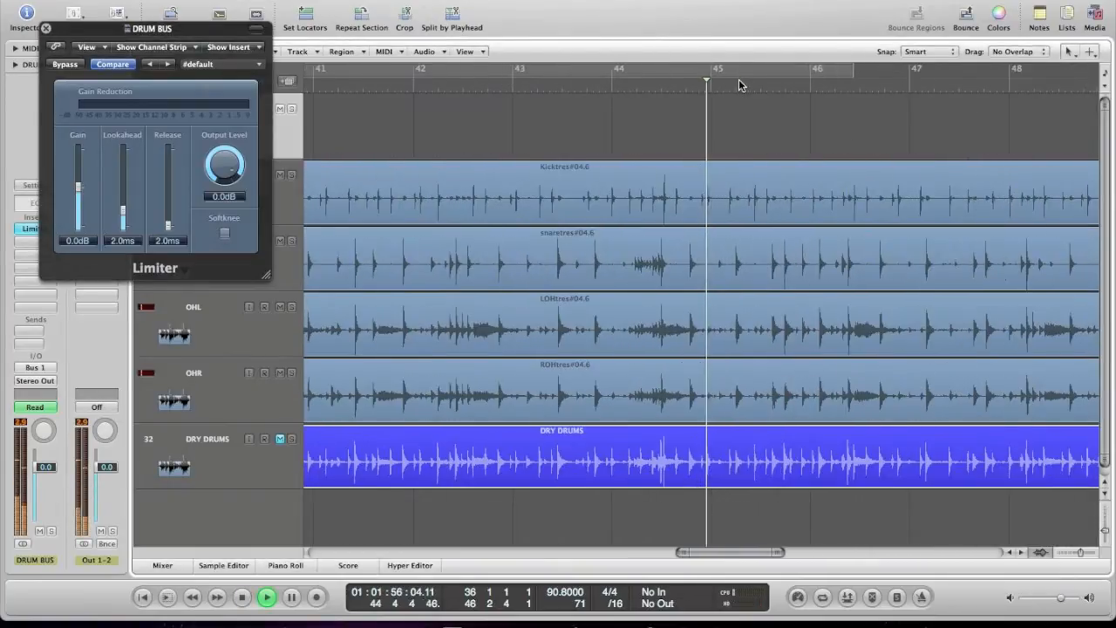
pyautogui.click(627, 85)
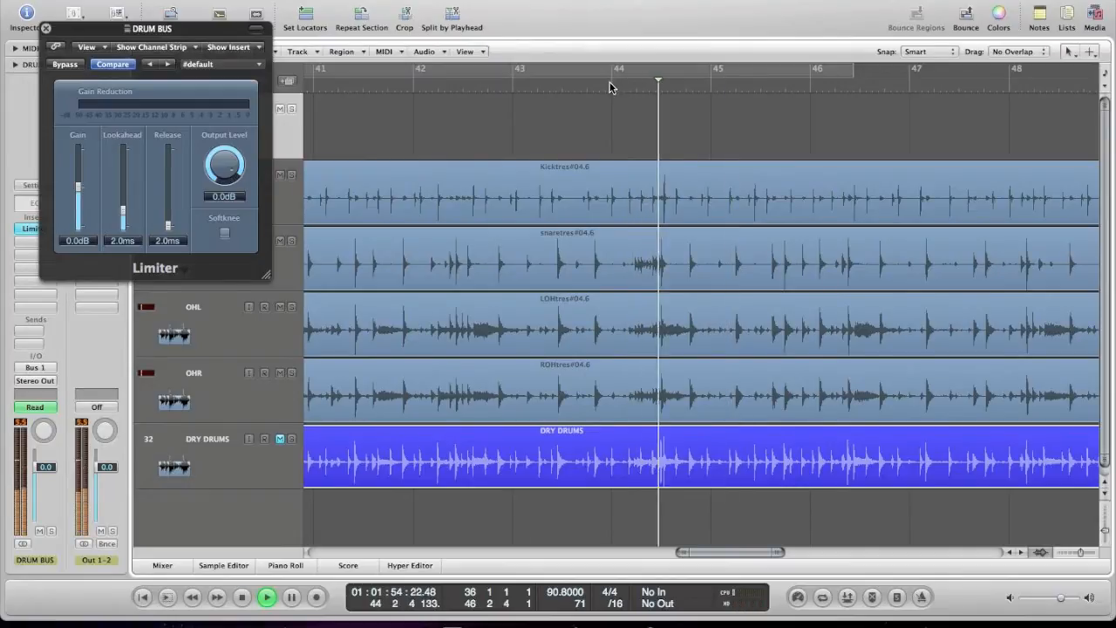
pyautogui.press('space')
pyautogui.moveTo(624, 69); pyautogui.dragTo(693, 82)
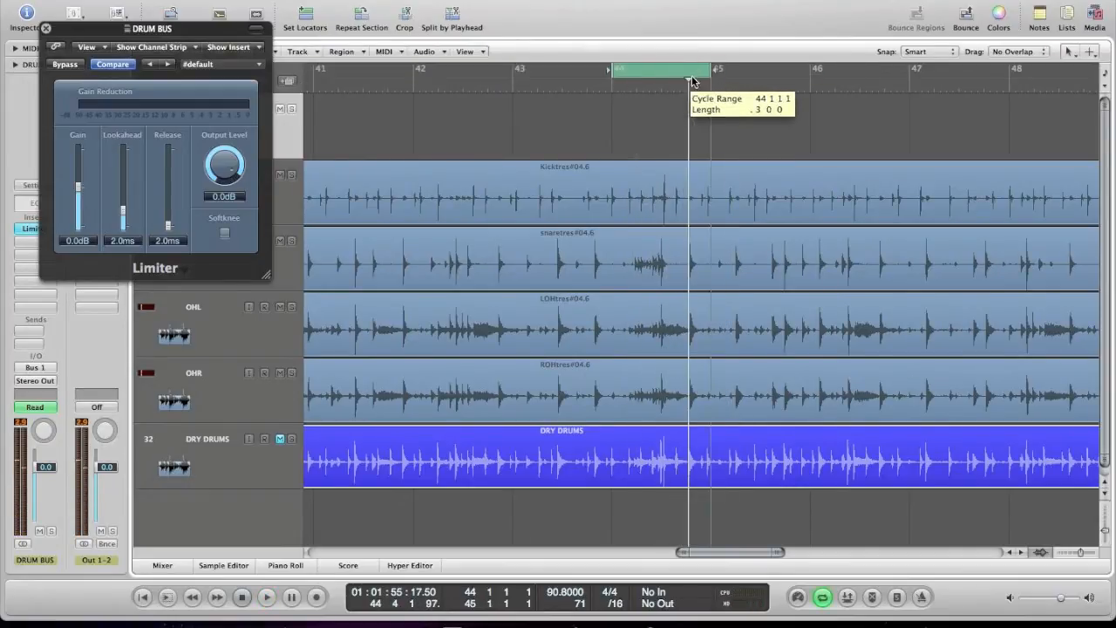
pyautogui.press('space')
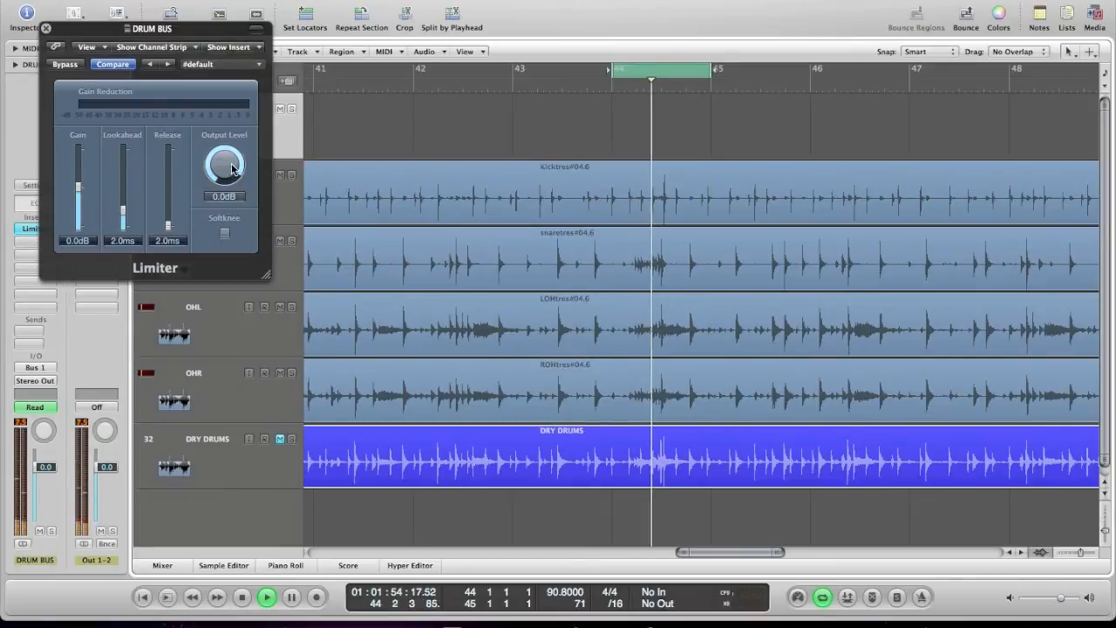
# Adjust the Limiter's gain on the DRUM BUS during playback, trying +5.0 and +3.0 dB and settling on +3.5 dB
pyautogui.moveTo(79, 186); pyautogui.dragTo(80, 178)
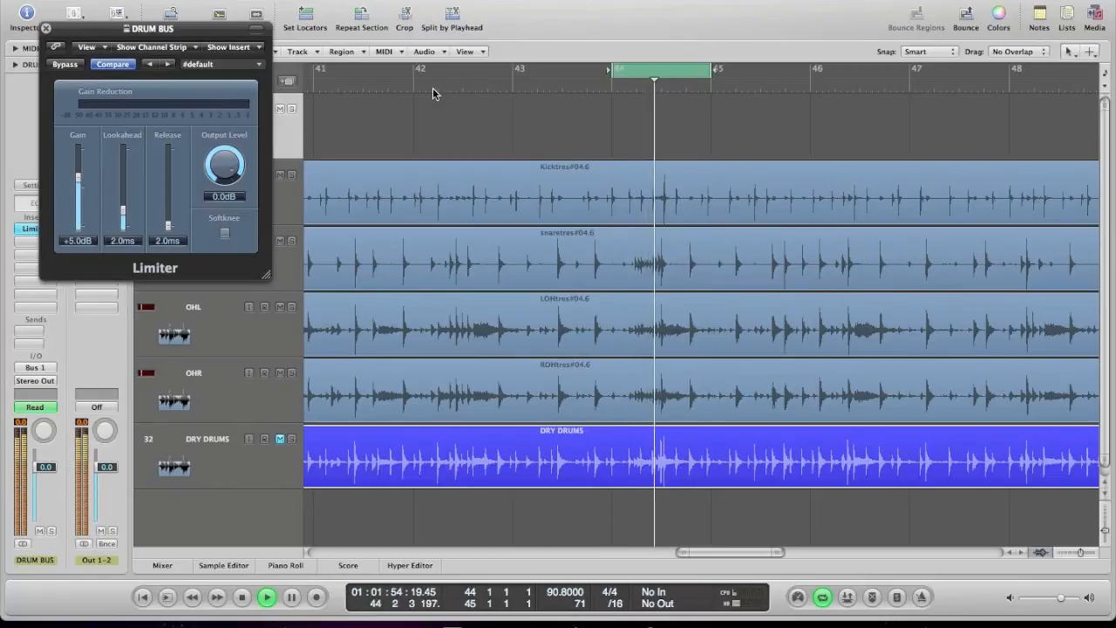
pyautogui.click(403, 87)
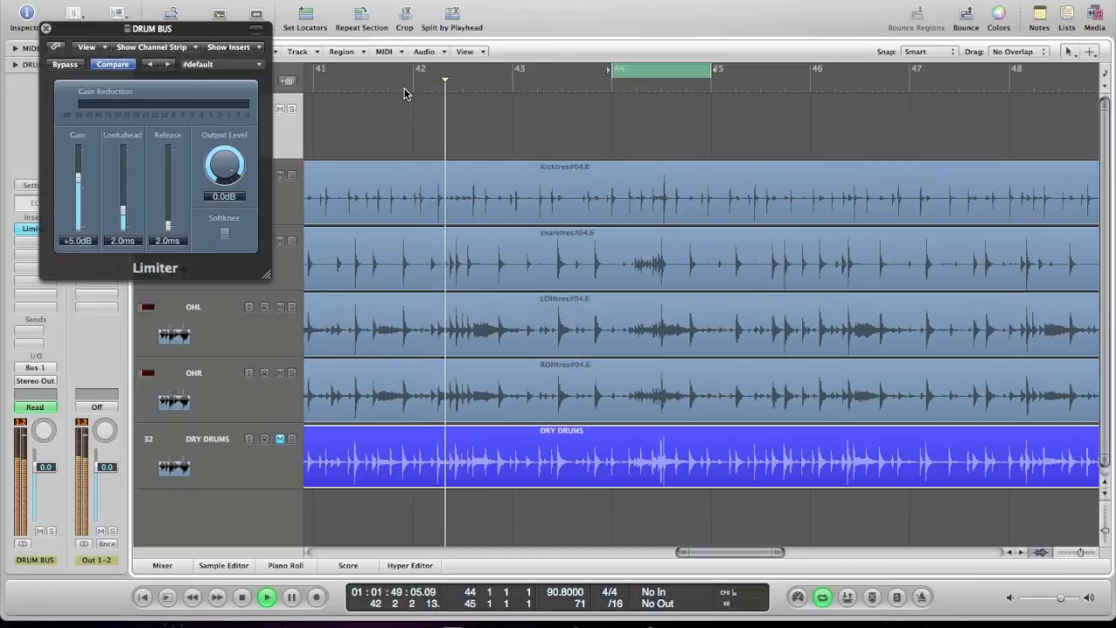
pyautogui.moveTo(84, 174); pyautogui.dragTo(80, 183)
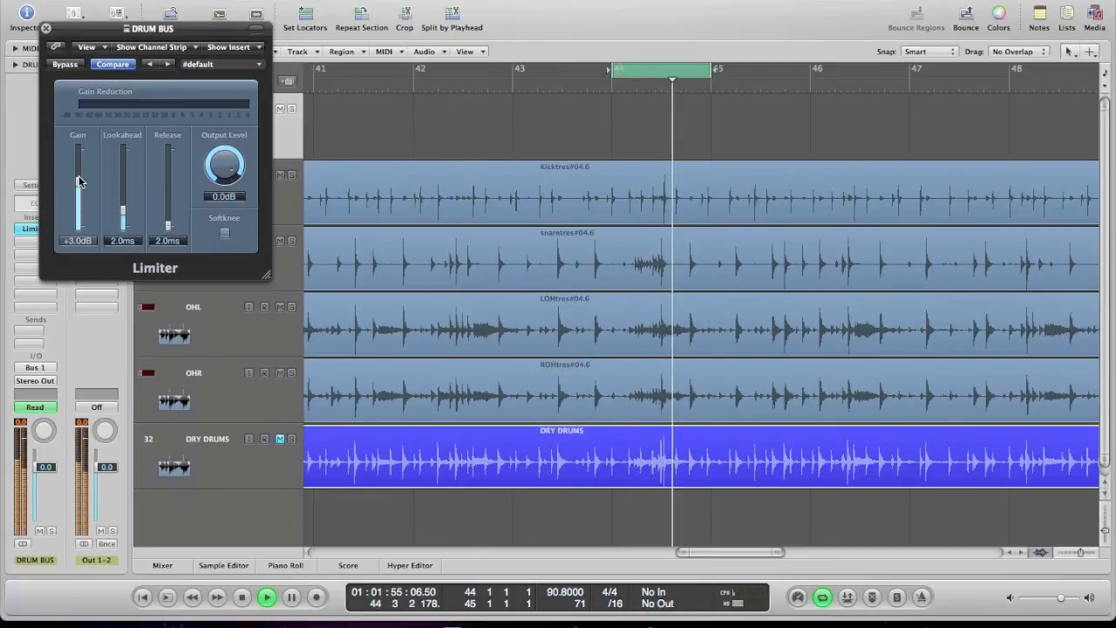
pyautogui.moveTo(78, 175); pyautogui.dragTo(79, 174)
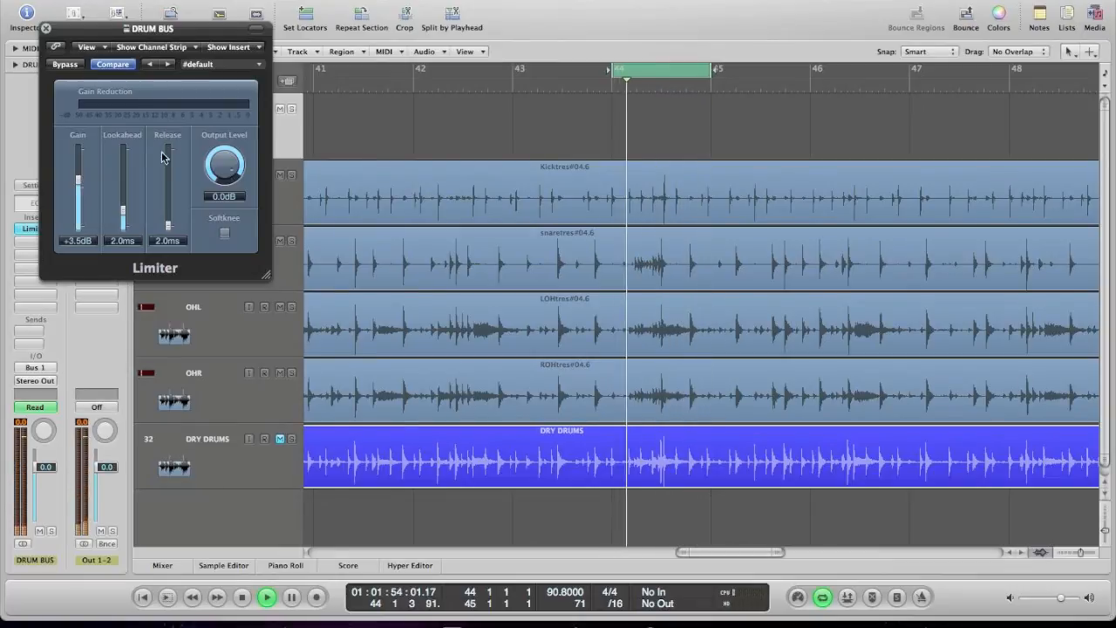
# Set the output level of the DRUM BUS Limiter to -3.5 dB
pyautogui.moveTo(232, 167); pyautogui.dragTo(237, 172)
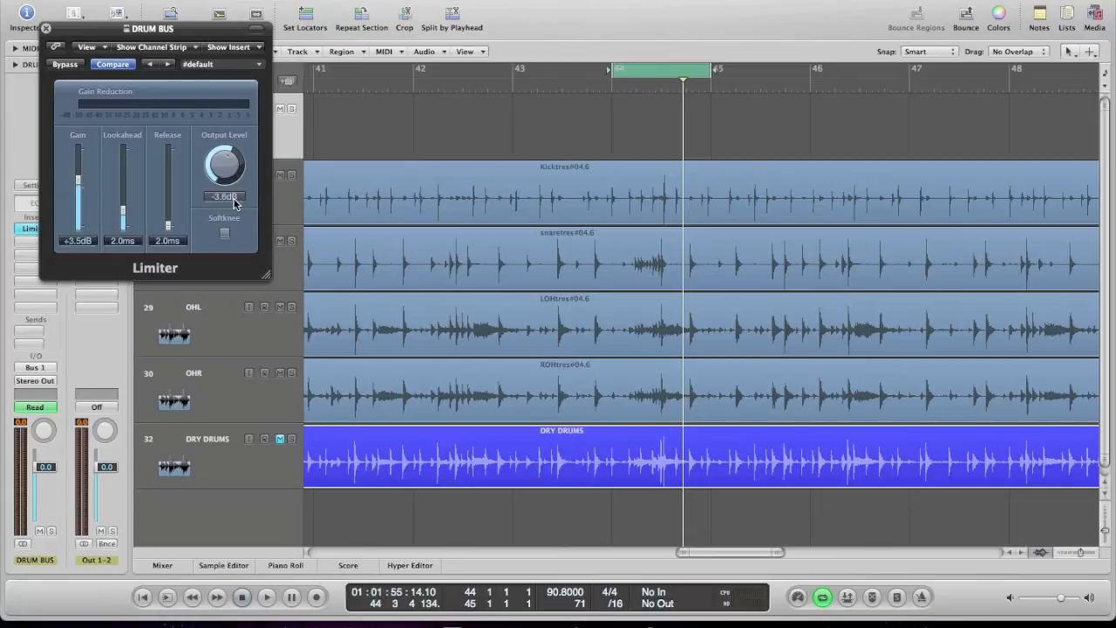
pyautogui.doubleClick(234, 197)
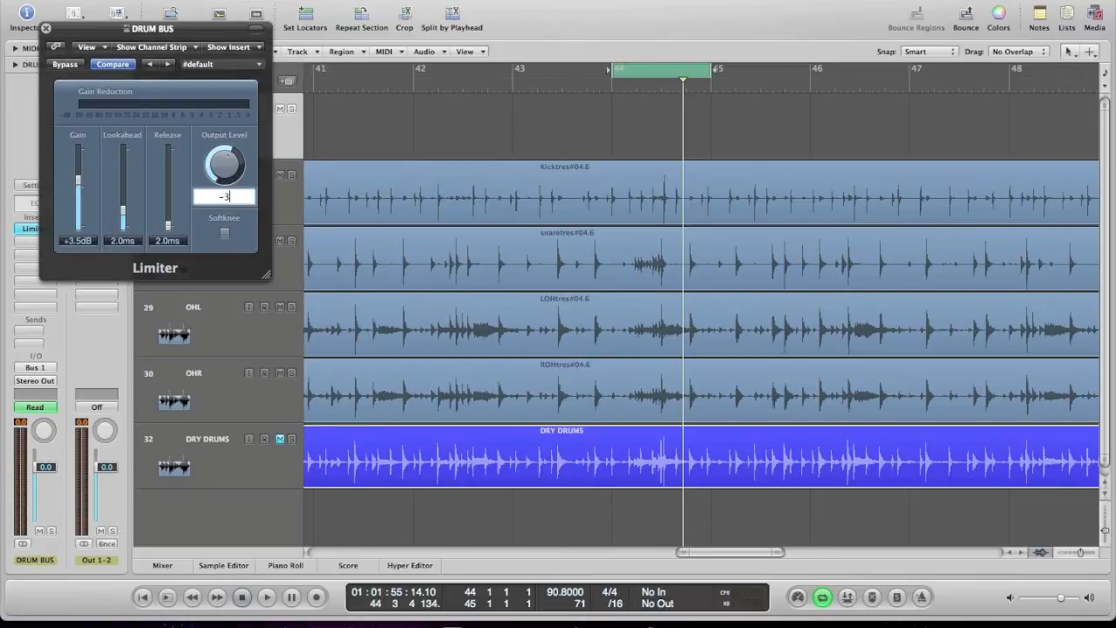
pyautogui.write('-3.5dB')
pyautogui.press('Return')
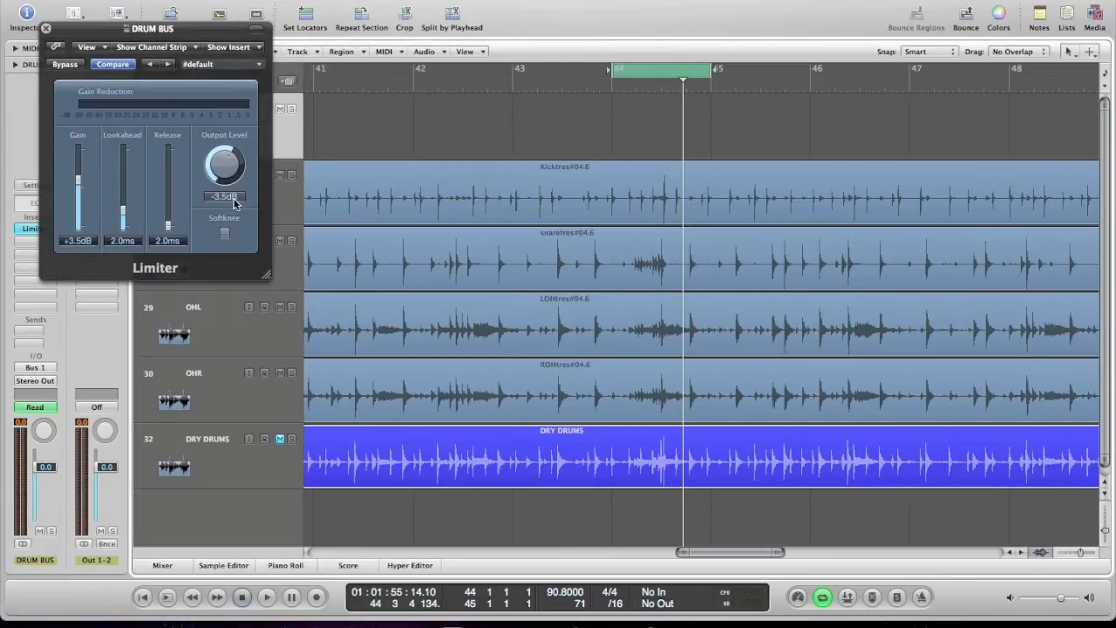
# Turn off cycle mode, show the whole arrangement and start playing the drums from bar 25
pyautogui.click(652, 73)
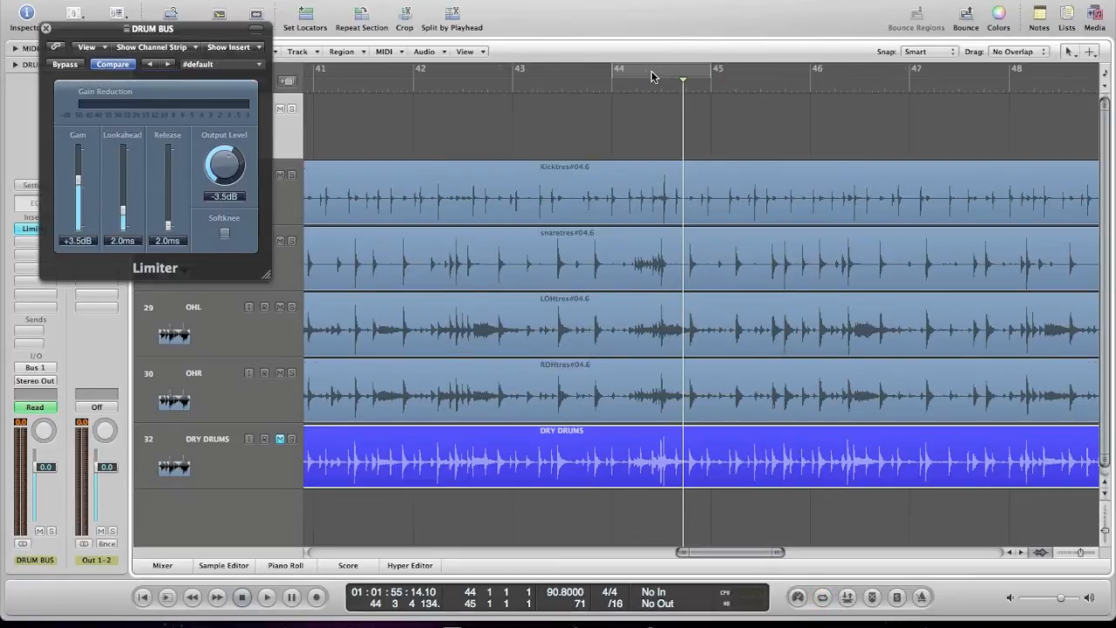
pyautogui.hotkey('ctrl', 'Left')
pyautogui.hotkey('ctrl', 'Left')
pyautogui.hotkey('ctrl', 'Left')
pyautogui.hotkey('ctrl', 'Left')
pyautogui.hotkey('ctrl', 'Left')
pyautogui.hotkey('ctrl', 'Left')
pyautogui.hotkey('ctrl', 'Left')
pyautogui.hotkey('ctrl', 'Left')
pyautogui.hotkey('ctrl', 'Up')
pyautogui.hotkey('ctrl', 'Up')
pyautogui.hotkey('ctrl', 'Up')
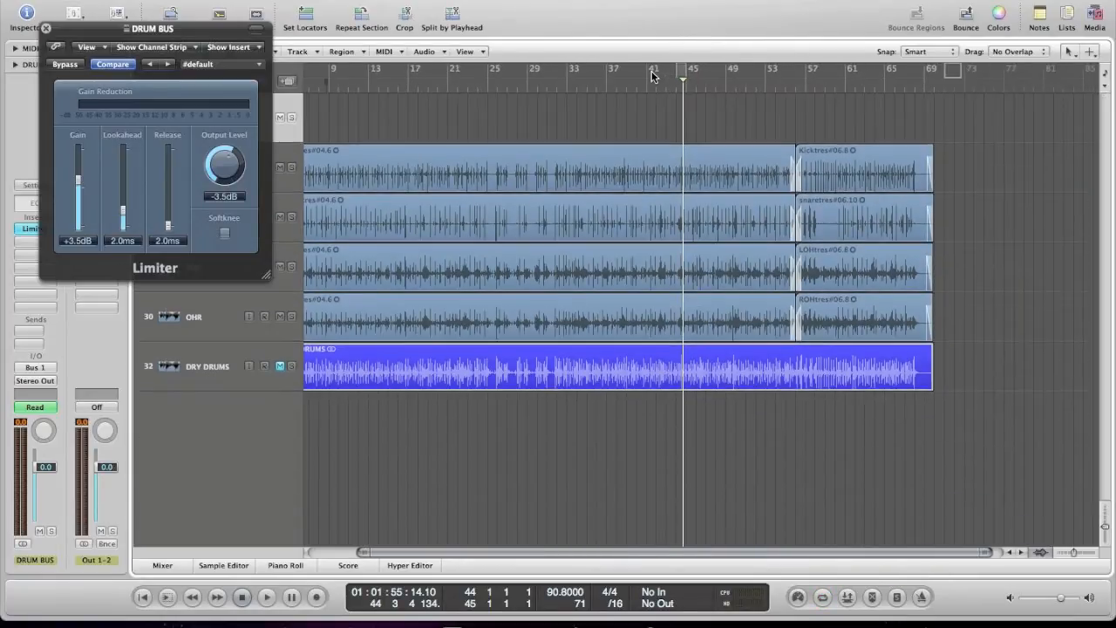
pyautogui.hscroll(-3, 553, 70)
pyautogui.click(555, 87)
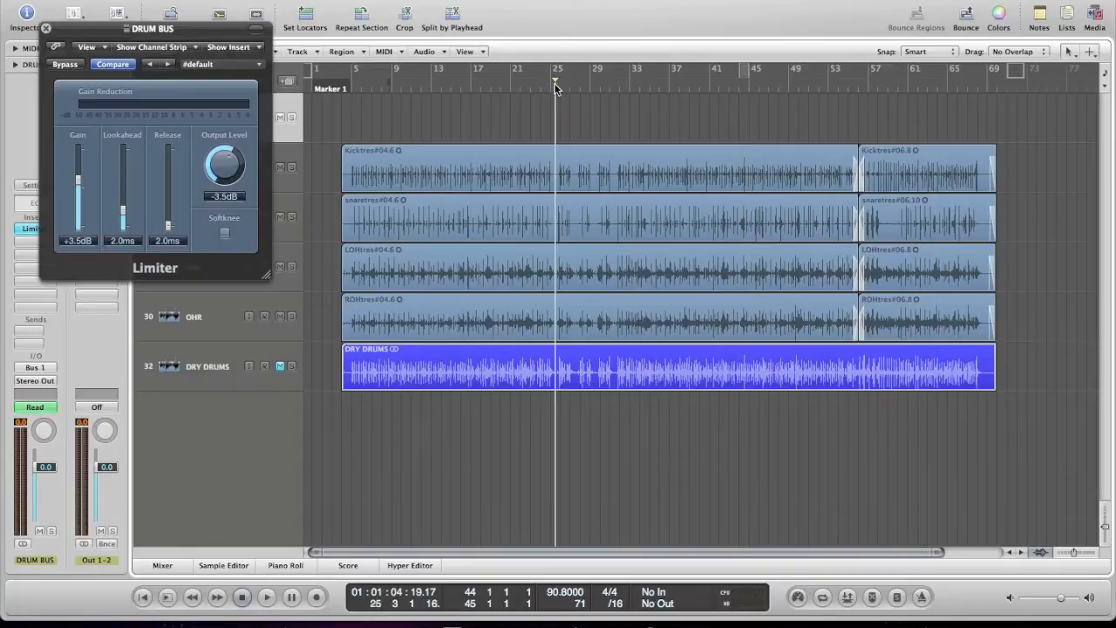
pyautogui.press('space')
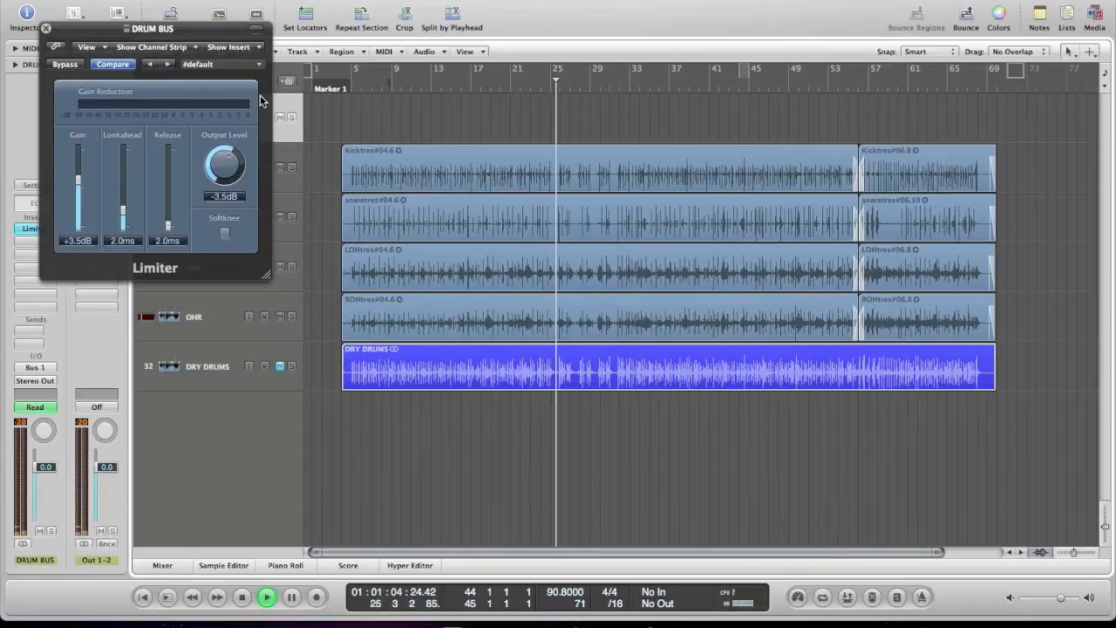
# Compare the drum bus with the Limiter bypassed and active during playback, and close the Limiter
pyautogui.click(65, 64)
pyautogui.click(73, 68)
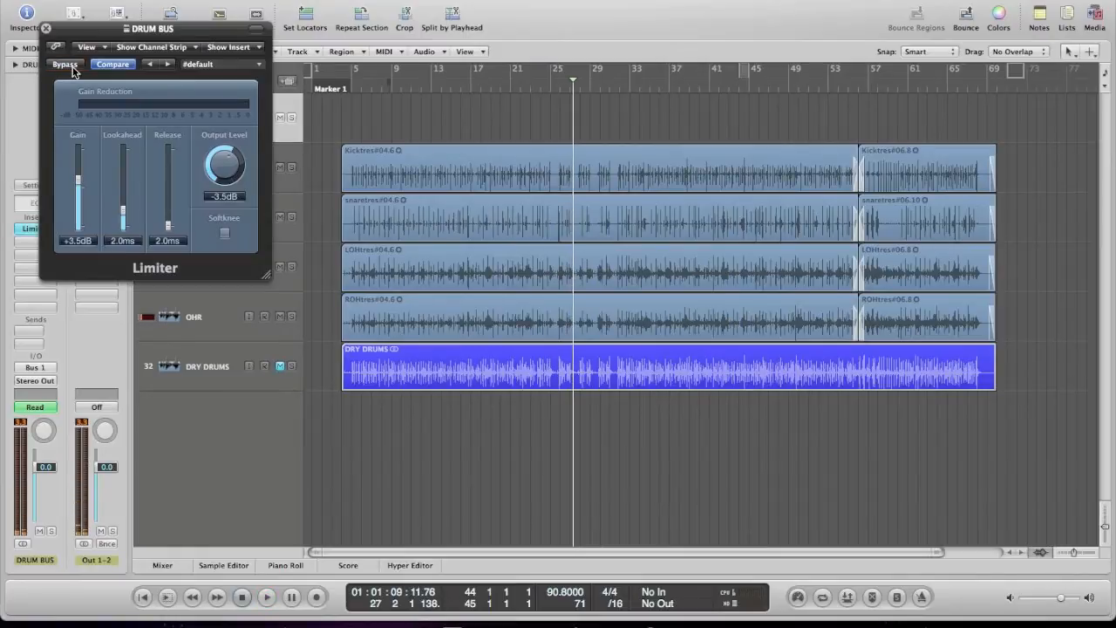
pyautogui.click(46, 28)
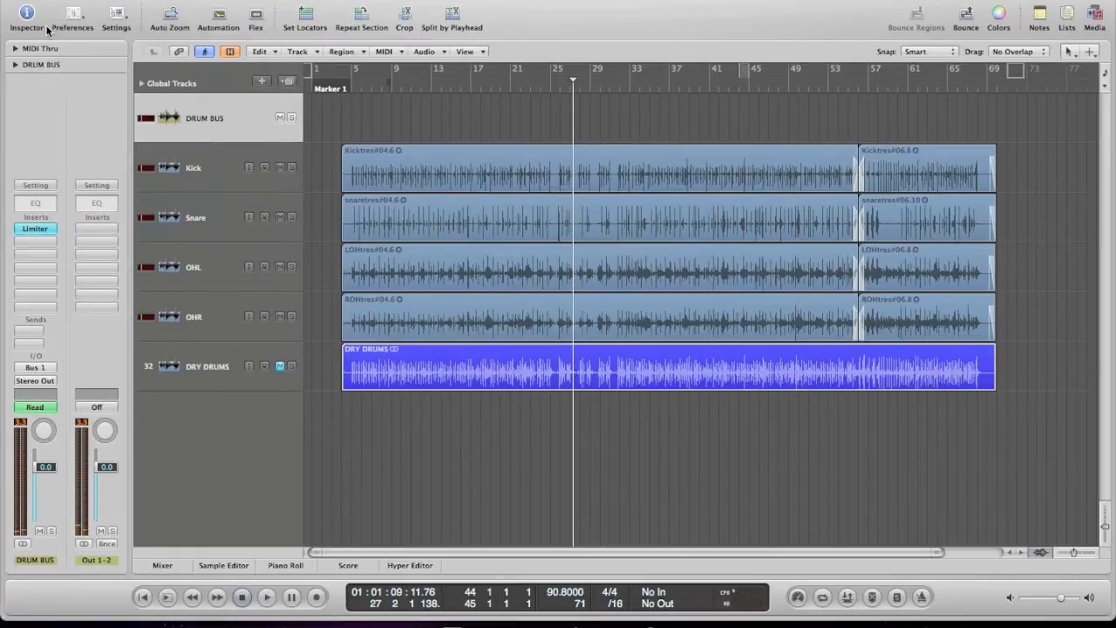
pyautogui.click(35, 248)
pyautogui.moveTo(55, 293)
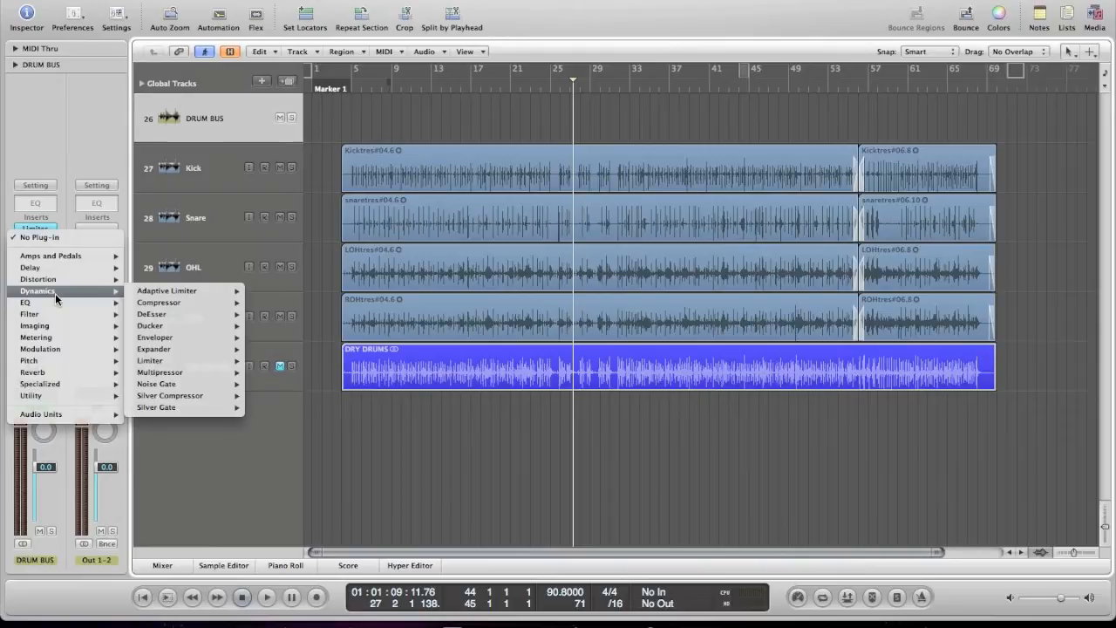
pyautogui.click(16, 144)
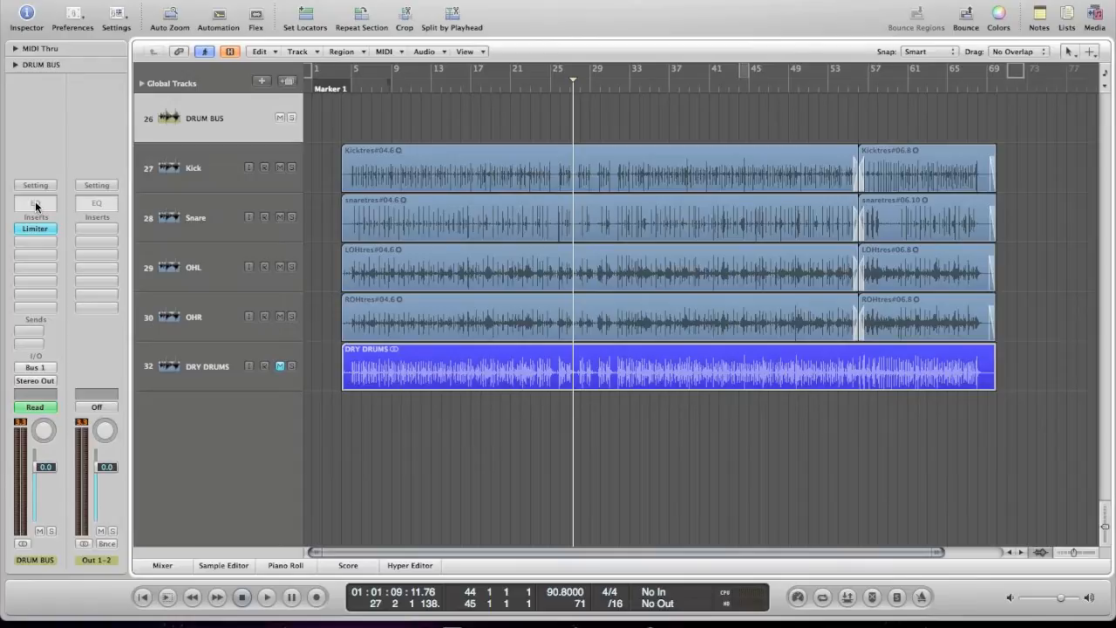
# Audition the Kick track with its Channel EQ moved below the Compressor, and restore the original insert order
pyautogui.click(210, 166)
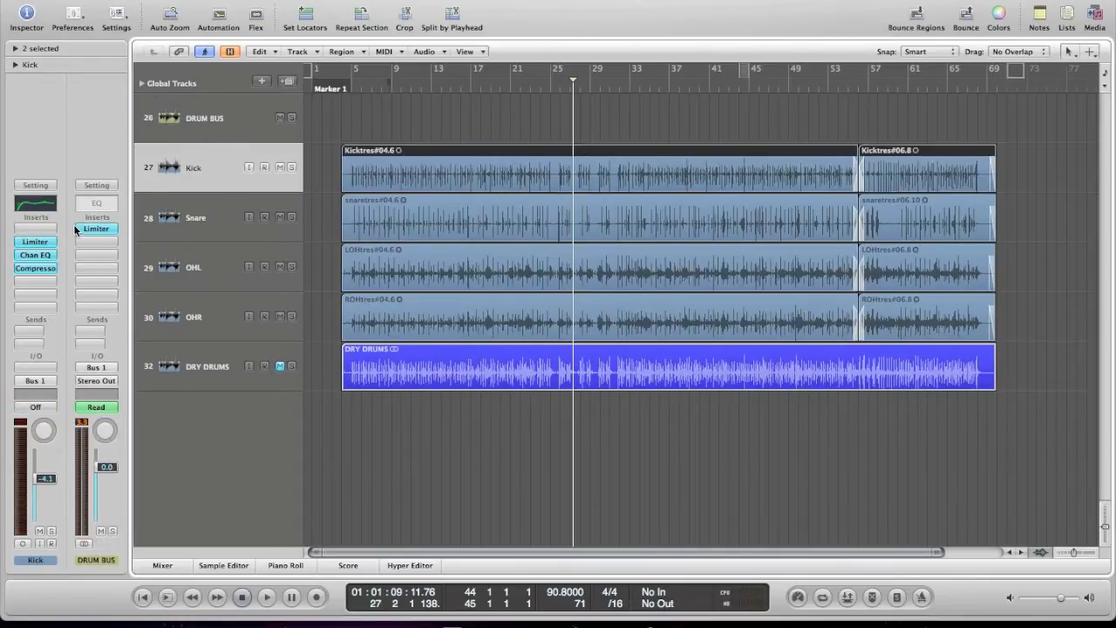
pyautogui.press('space')
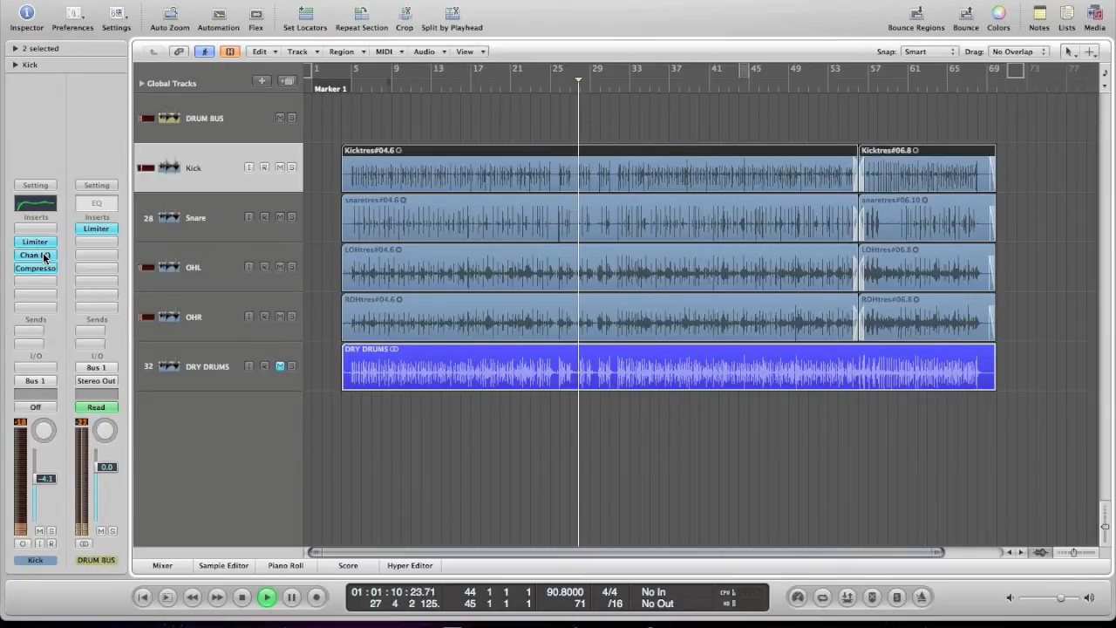
pyautogui.moveTo(44, 257); pyautogui.dragTo(43, 269)
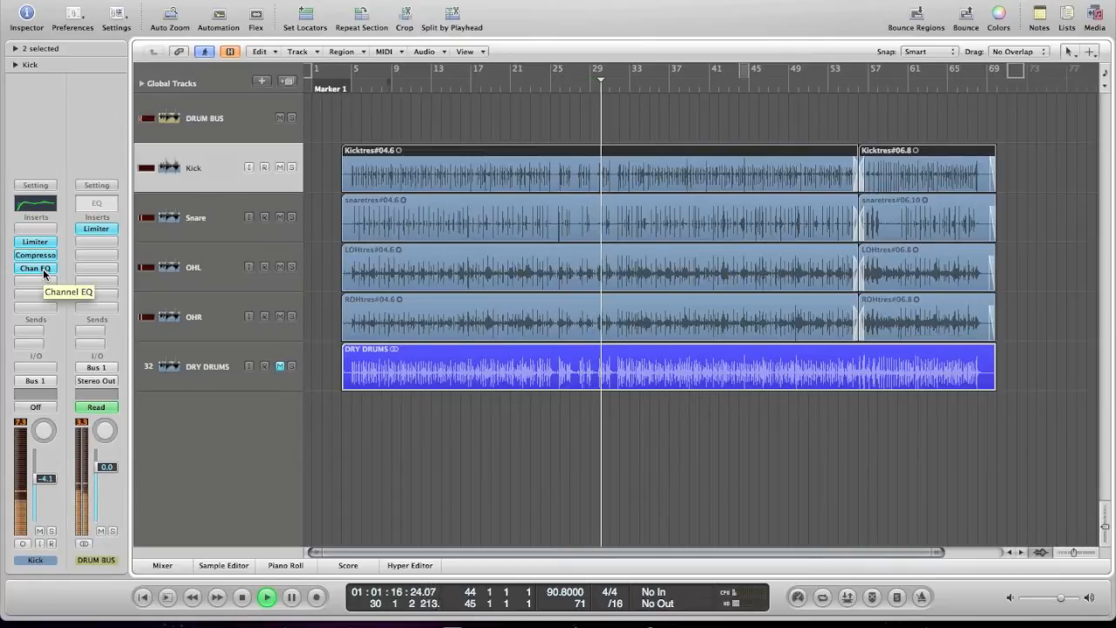
pyautogui.moveTo(42, 268); pyautogui.dragTo(42, 255)
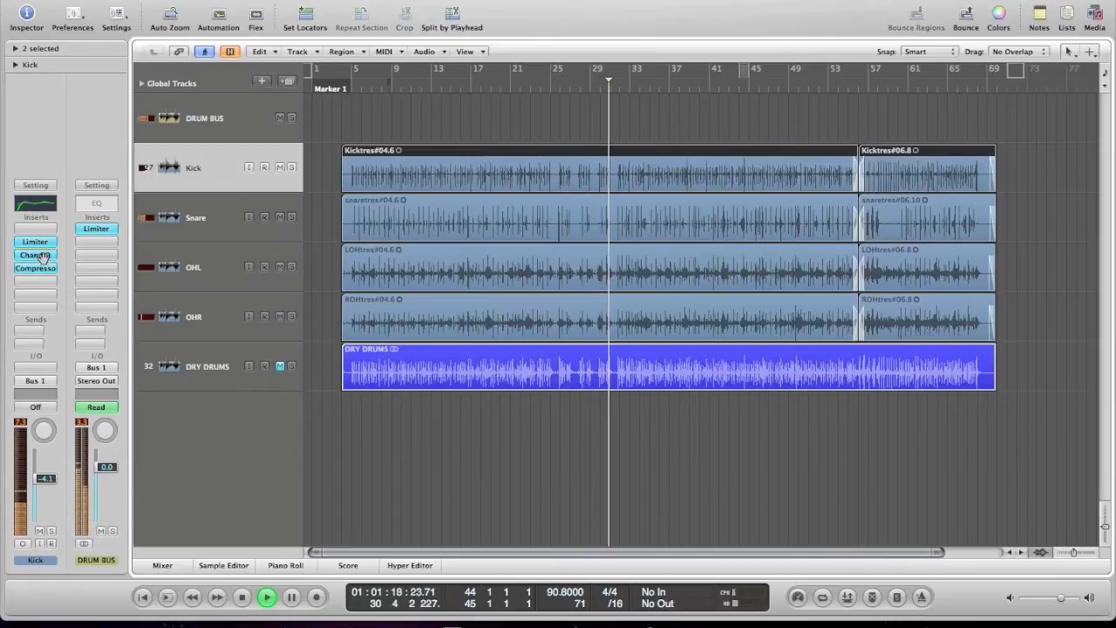
# Insert a Channel EQ on the DRUM BUS channel and turn on its Analyzer during playback
pyautogui.click(211, 119)
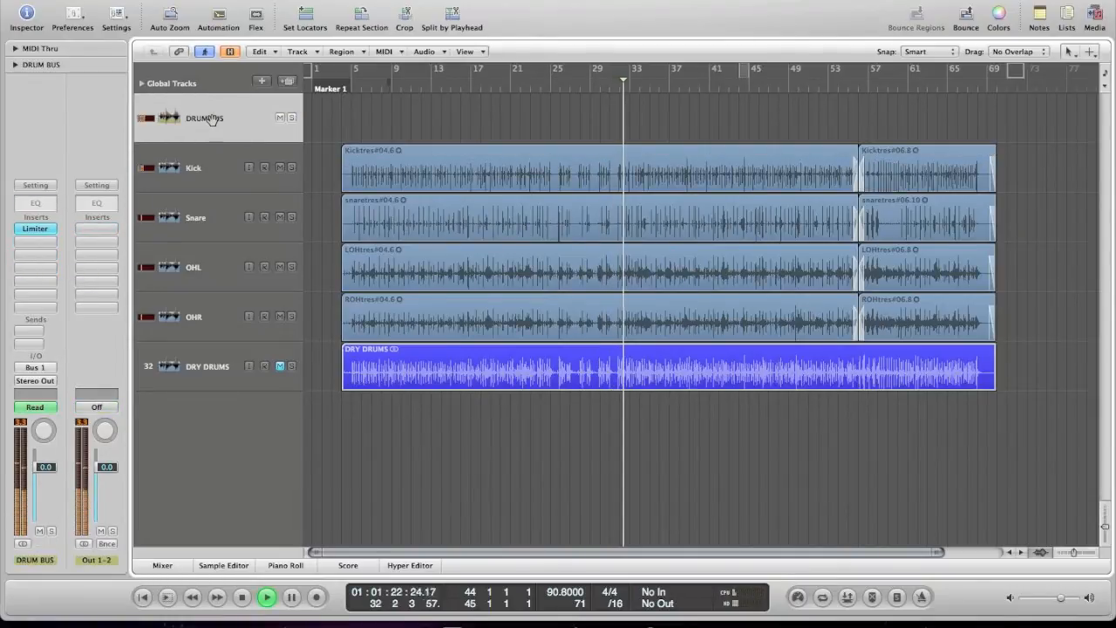
pyautogui.click(203, 157)
pyautogui.click(200, 122)
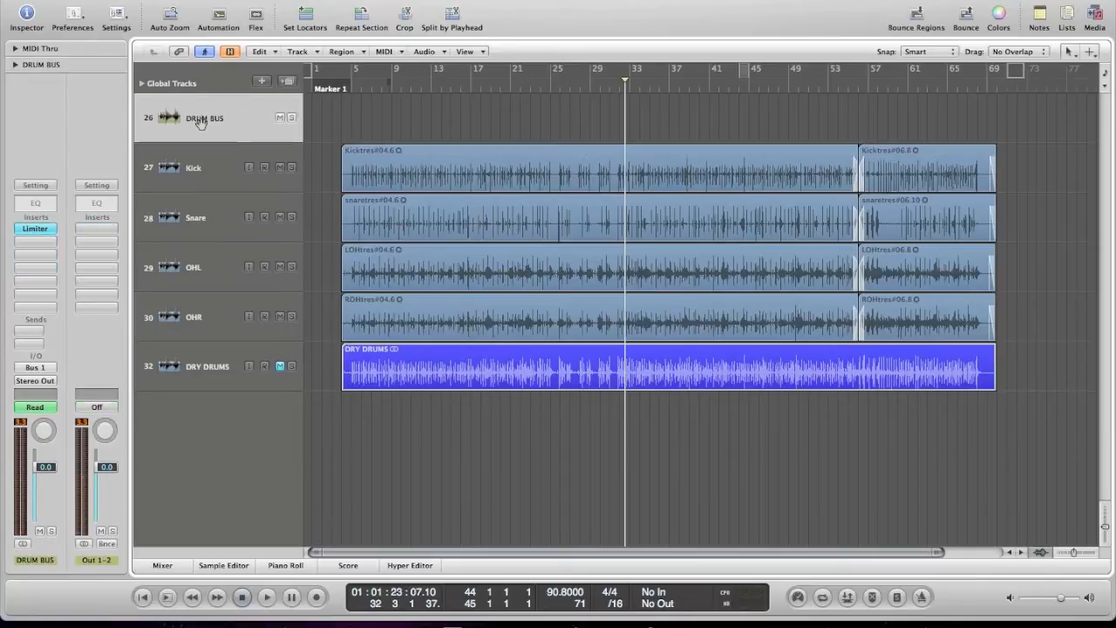
pyautogui.doubleClick(37, 205)
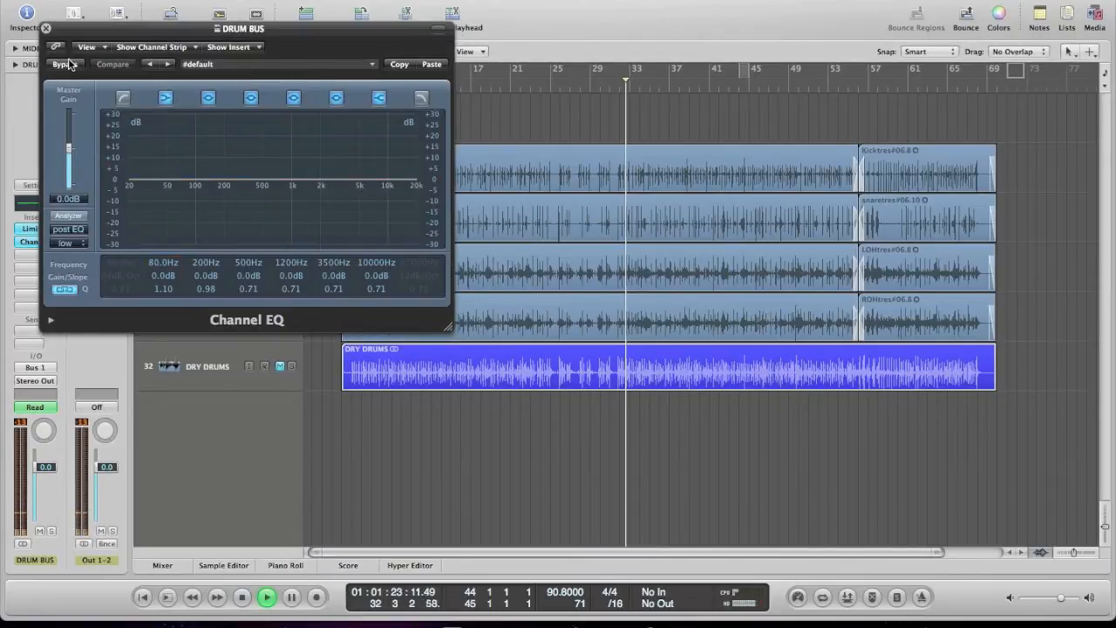
pyautogui.click(70, 65)
pyautogui.click(68, 215)
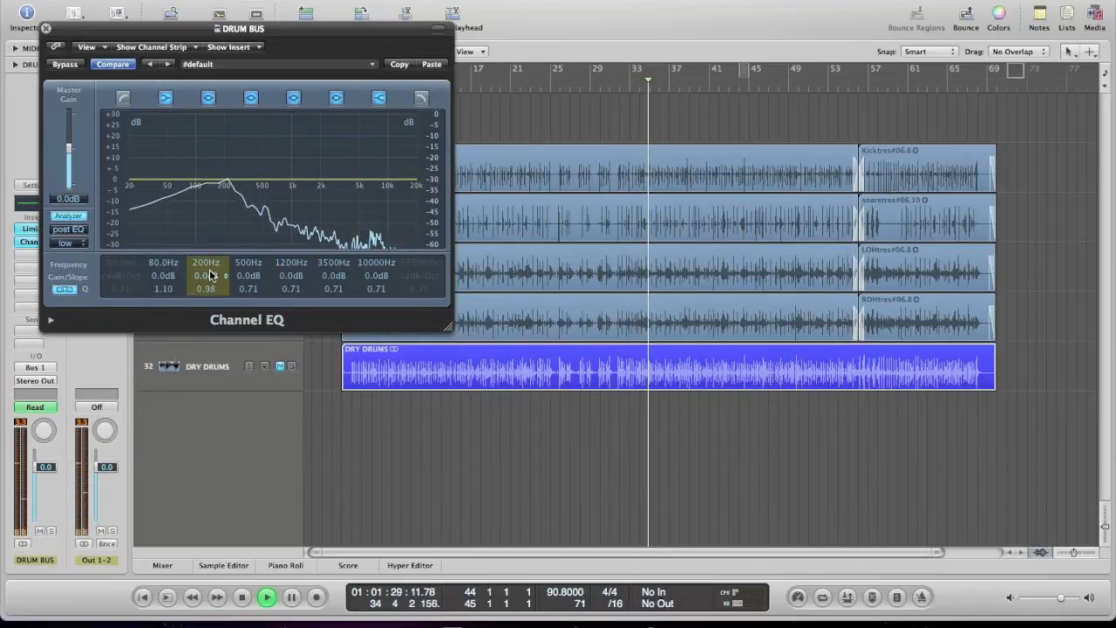
# Enable the Channel EQ's low-cut filter at 24 dB/Oct and set its frequency to 45.5 Hz
pyautogui.click(127, 264)
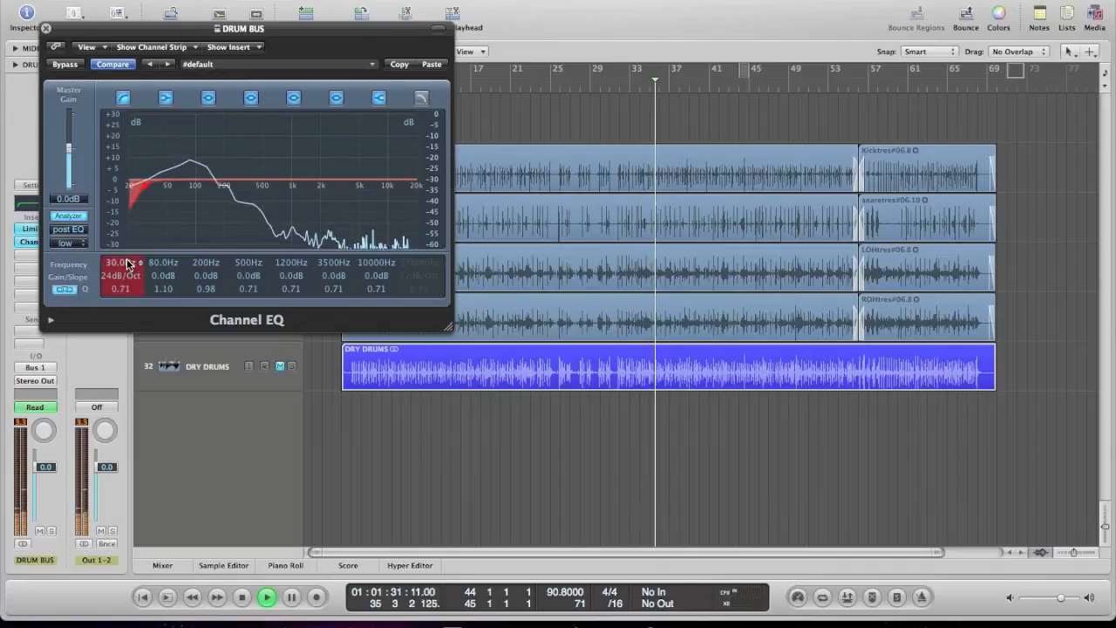
pyautogui.moveTo(126, 264)
pyautogui.mouseDown()
pyautogui.moveTo(127, 235)
pyautogui.moveTo(129, 244)
pyautogui.mouseUp()
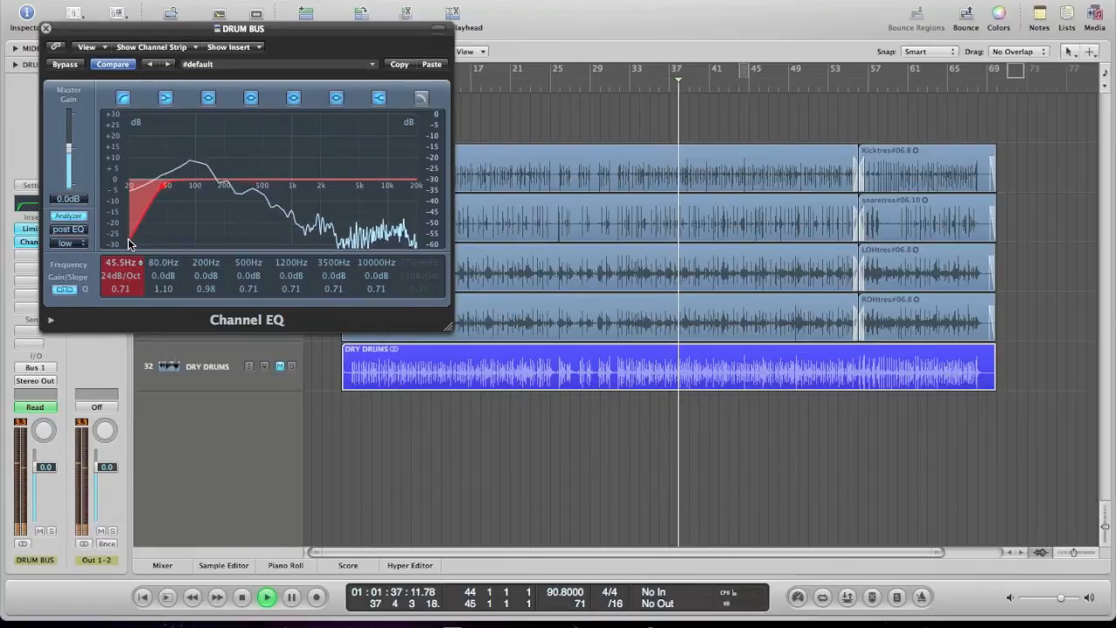
pyautogui.press('space')
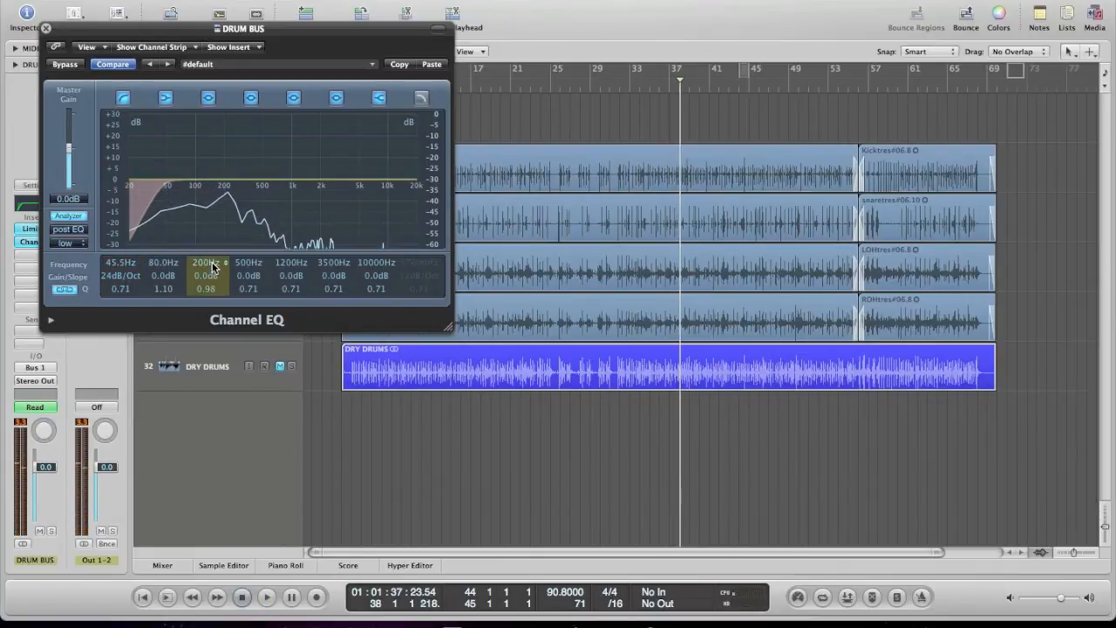
# Retune the Channel EQ's 200 Hz band to 120 Hz and its 3500 Hz band to 2050 Hz, boosting each by 3.0 dB
pyautogui.doubleClick(206, 262)
pyautogui.write('1')
pyautogui.moveTo(213, 266); pyautogui.dragTo(229, 271)
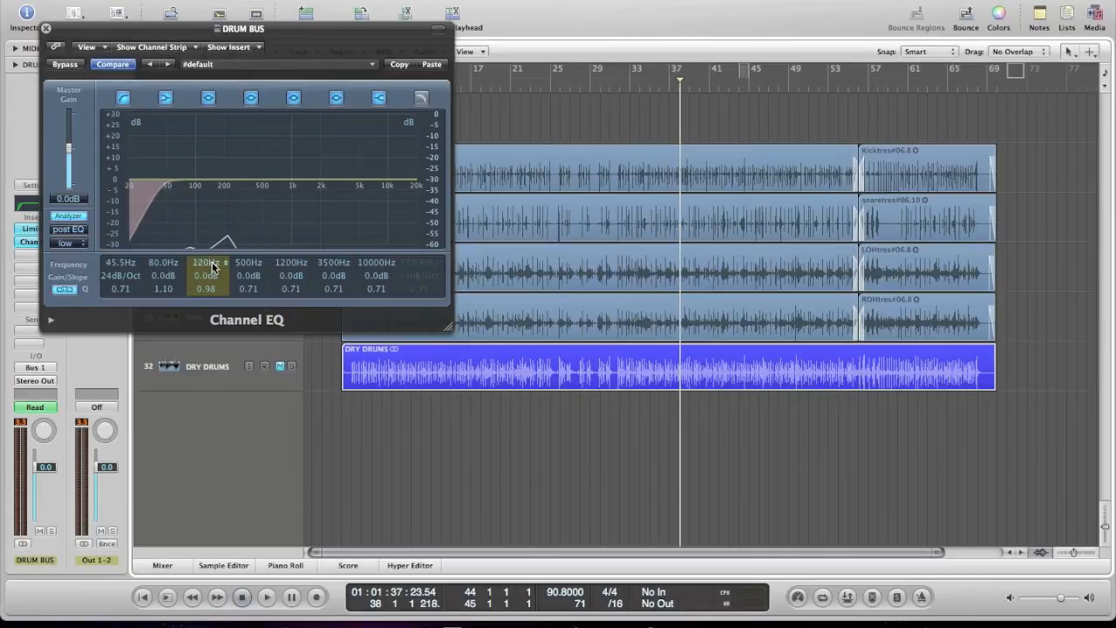
pyautogui.press('space')
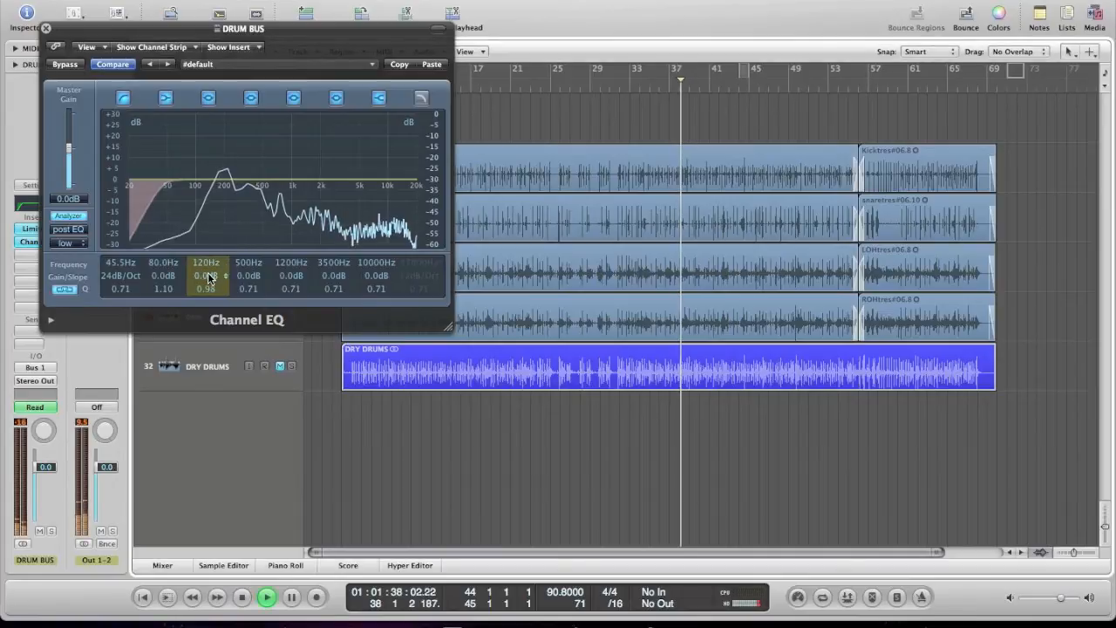
pyautogui.moveTo(209, 277); pyautogui.dragTo(209, 274)
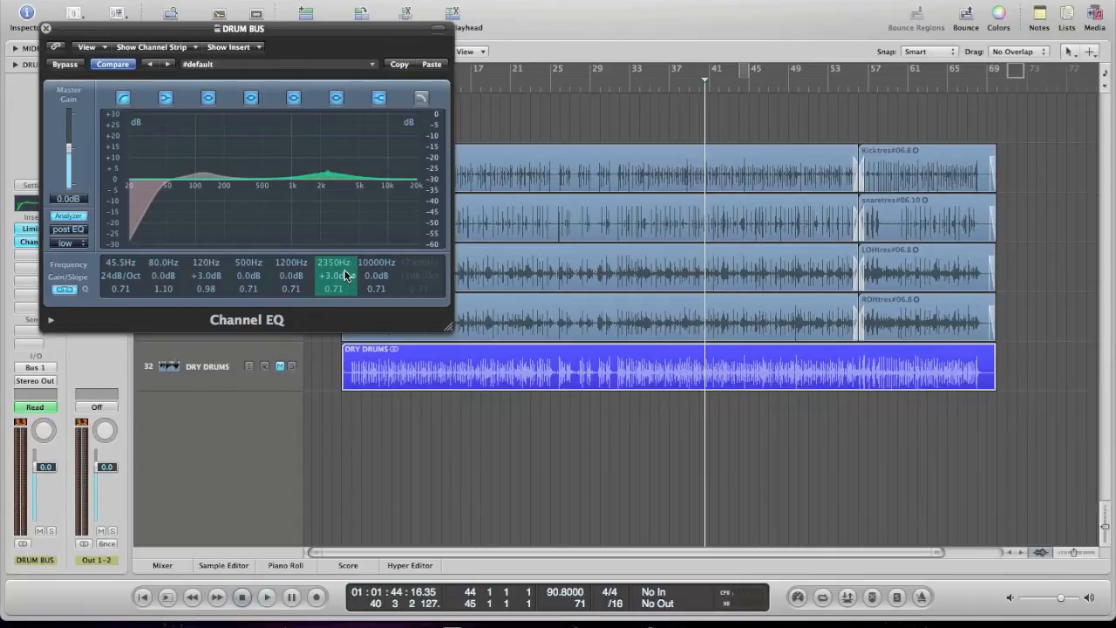
pyautogui.press('space')
pyautogui.moveTo(342, 266); pyautogui.dragTo(346, 272)
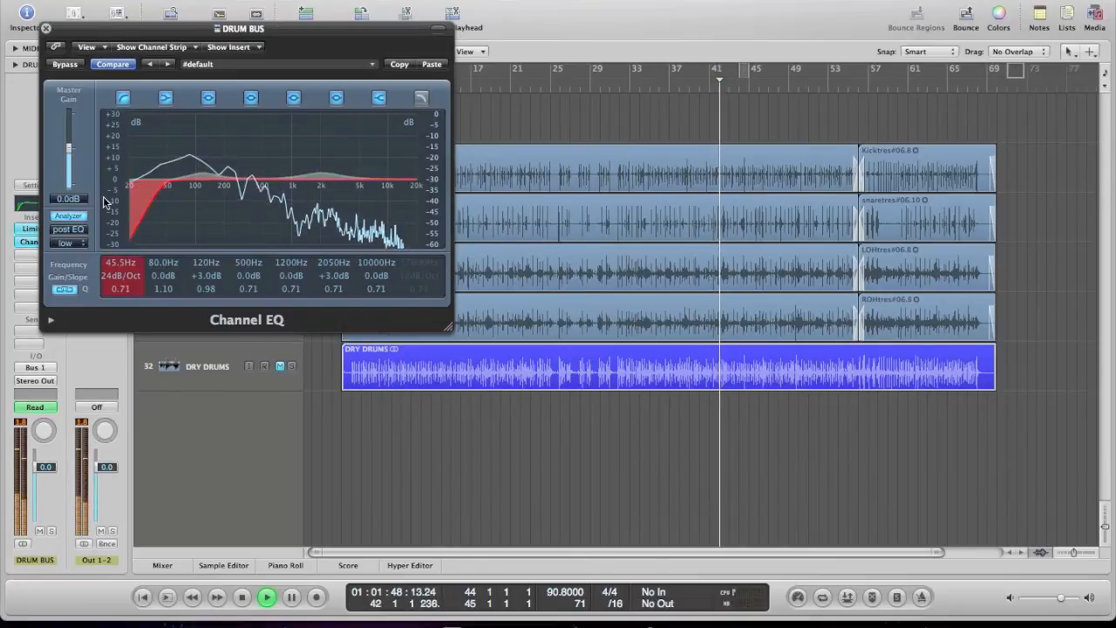
# Adjust the Channel EQ's master gain while comparing with bypass, trying -1.5 and -2.5 dB and settling on -2.0 dB, and close the EQ
pyautogui.moveTo(72, 152); pyautogui.dragTo(72, 154)
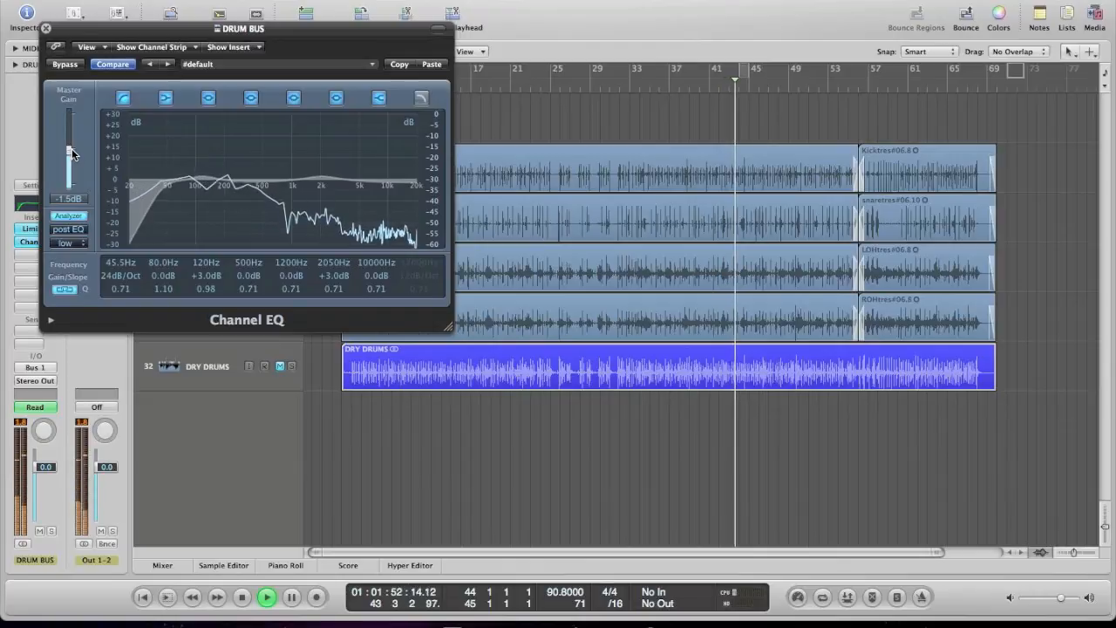
pyautogui.click(65, 66)
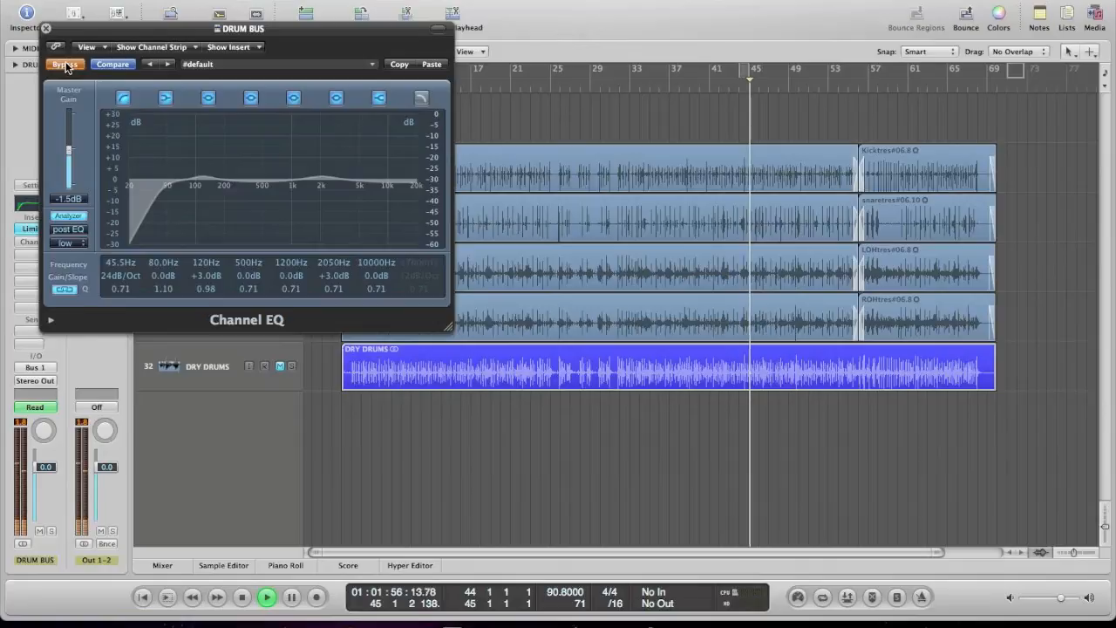
pyautogui.click(66, 66)
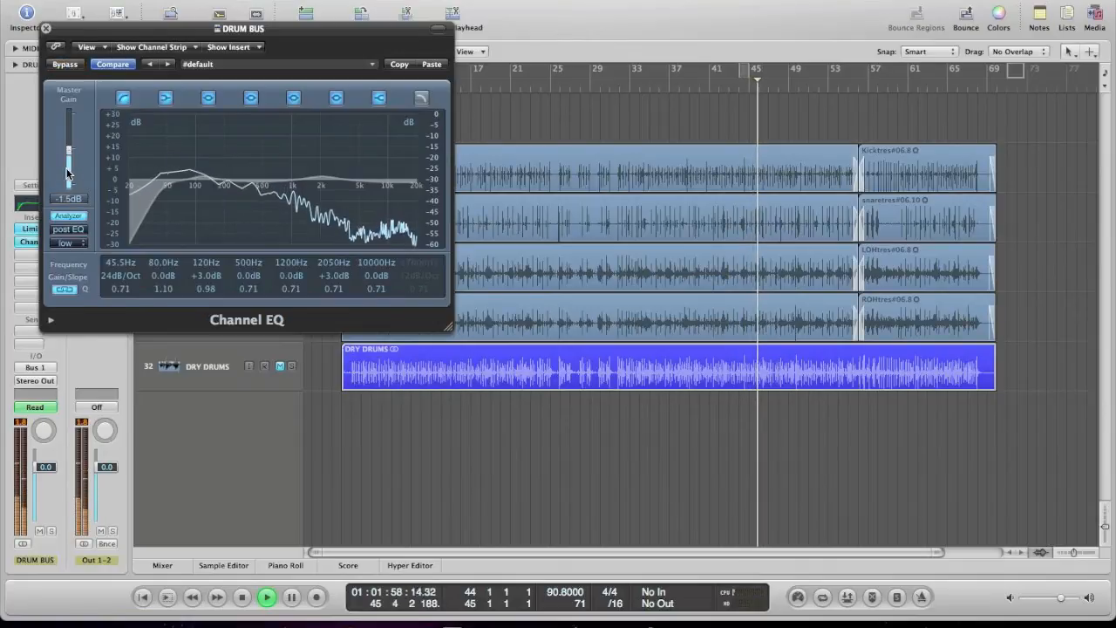
pyautogui.moveTo(71, 153); pyautogui.dragTo(72, 156)
pyautogui.click(65, 65)
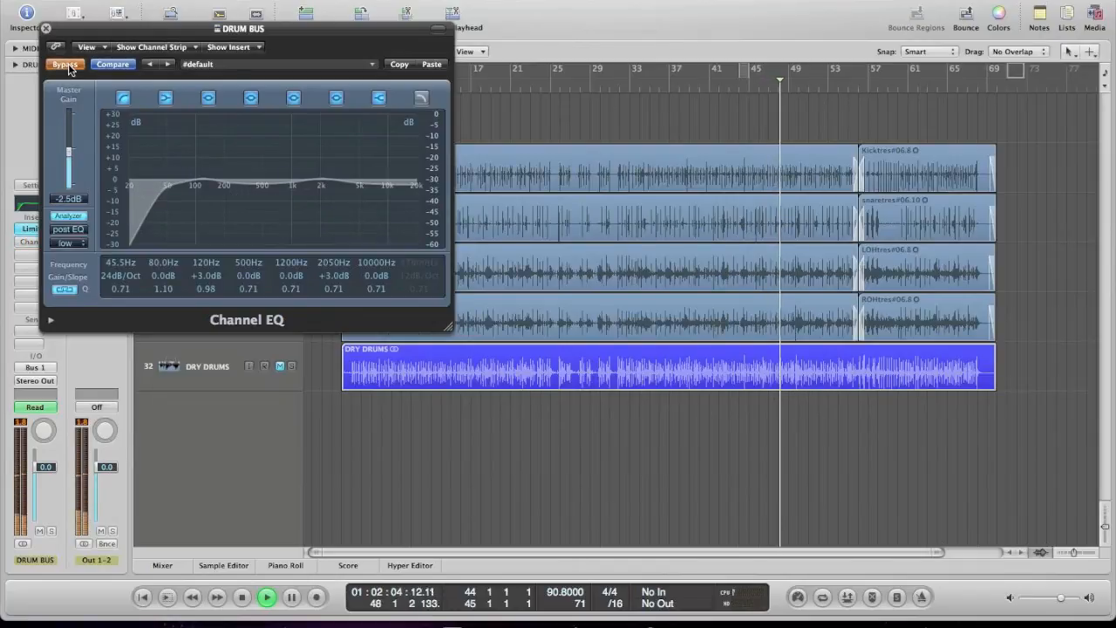
pyautogui.click(66, 65)
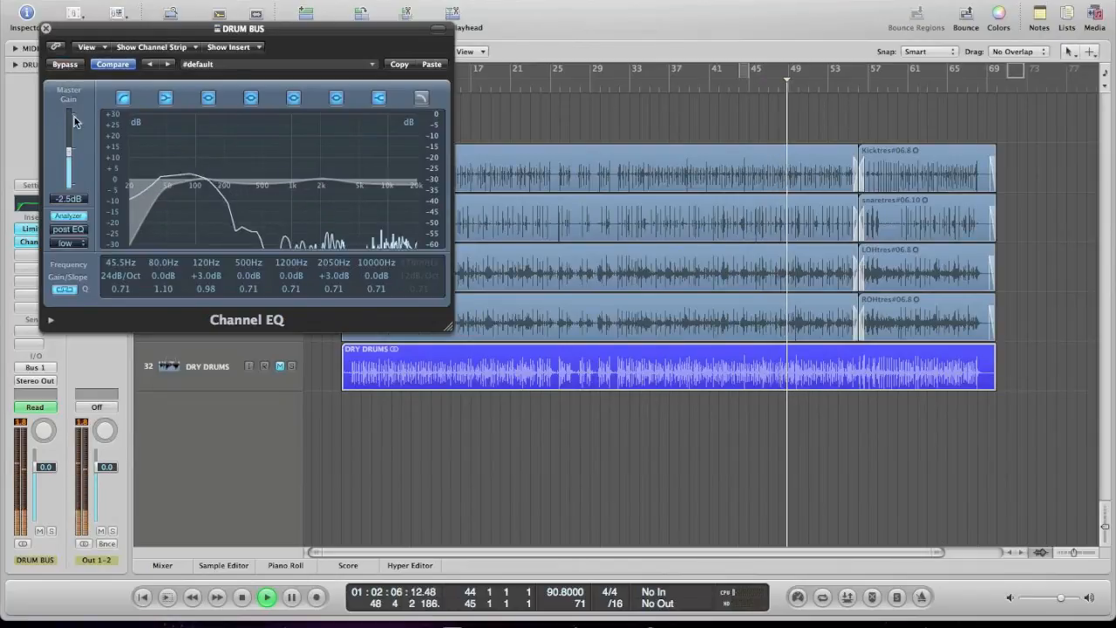
pyautogui.moveTo(71, 153); pyautogui.dragTo(72, 152)
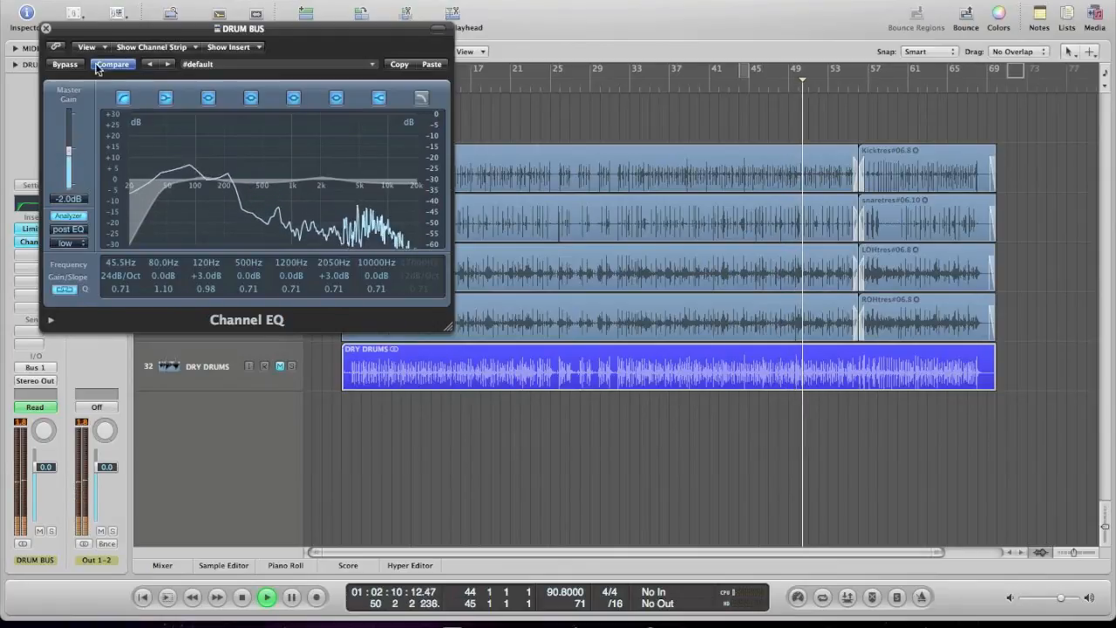
pyautogui.click(65, 65)
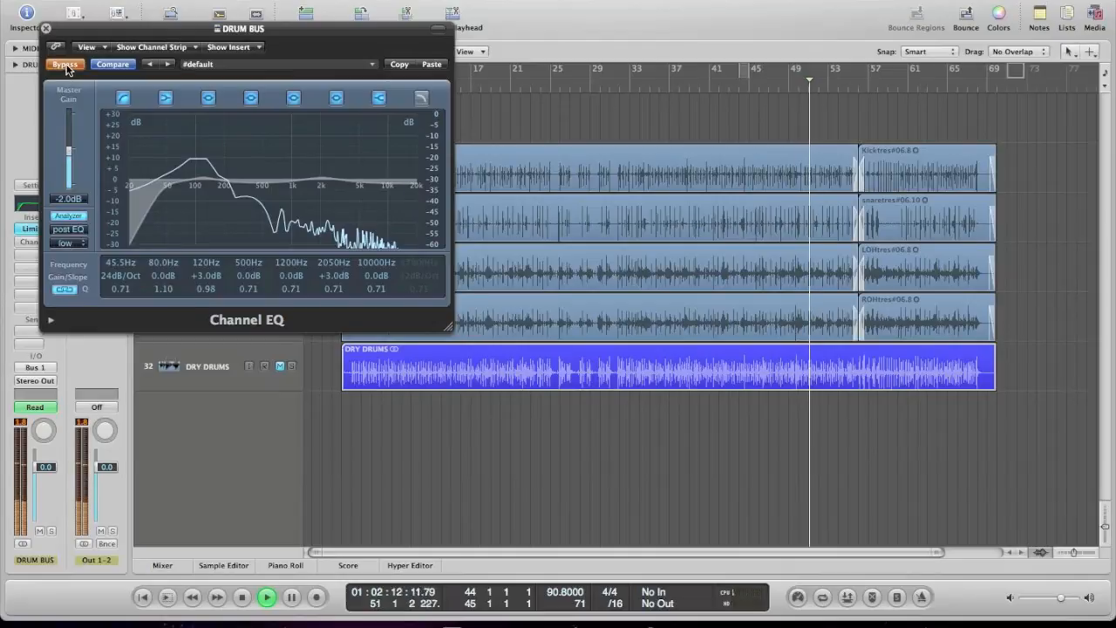
pyautogui.click(66, 66)
pyautogui.press('space')
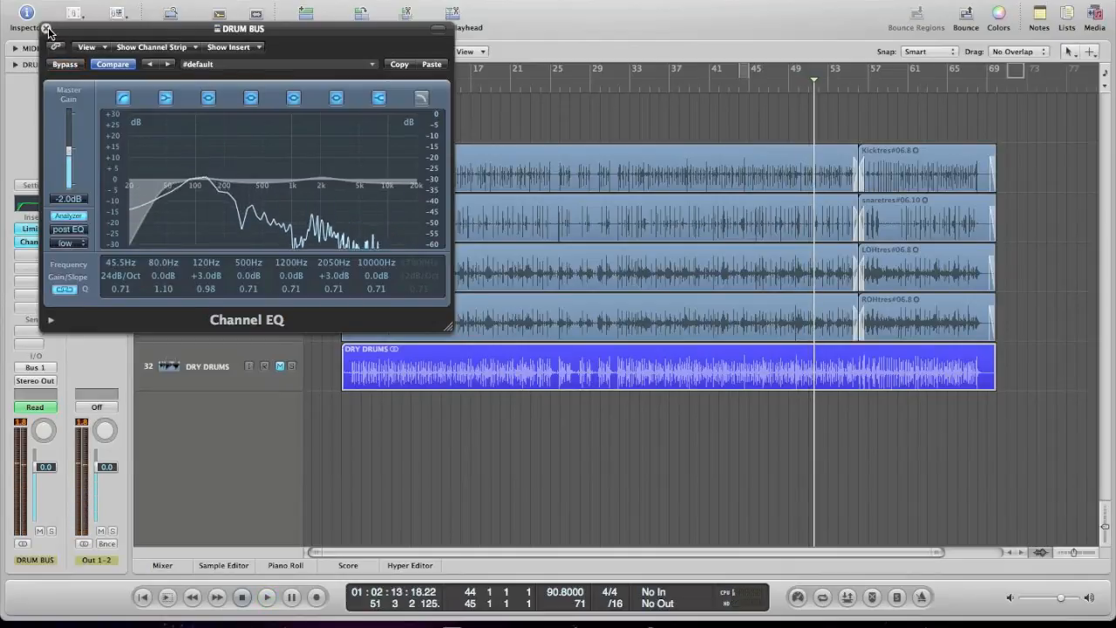
pyautogui.click(47, 30)
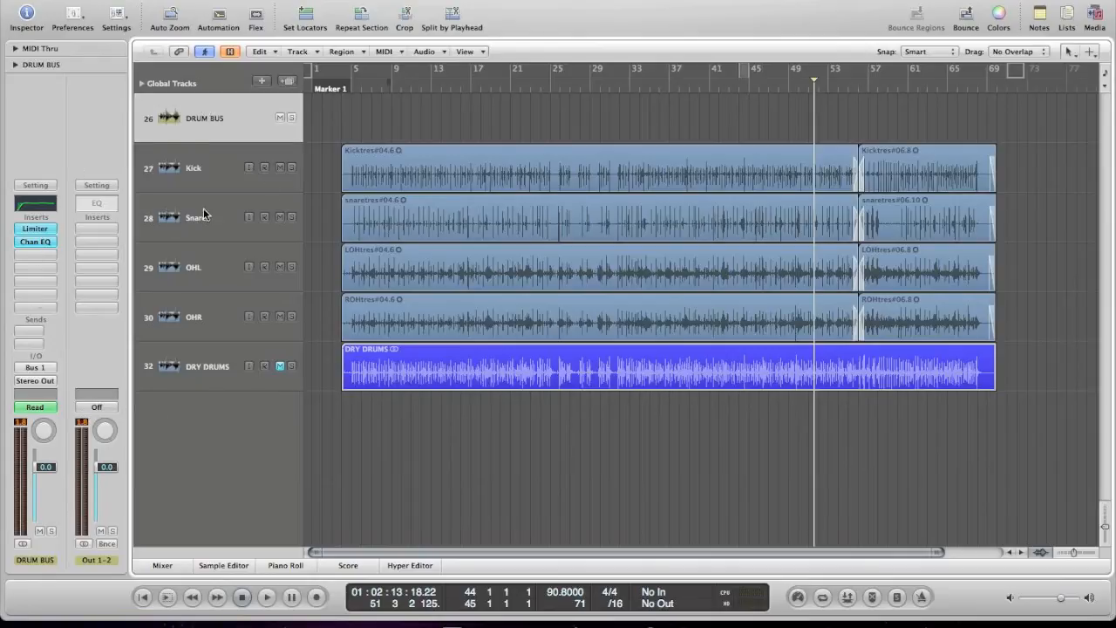
# Audition the drums with and without the Channel EQ, and insert a Compressor below it on the DRUM BUS channel
pyautogui.press('space')
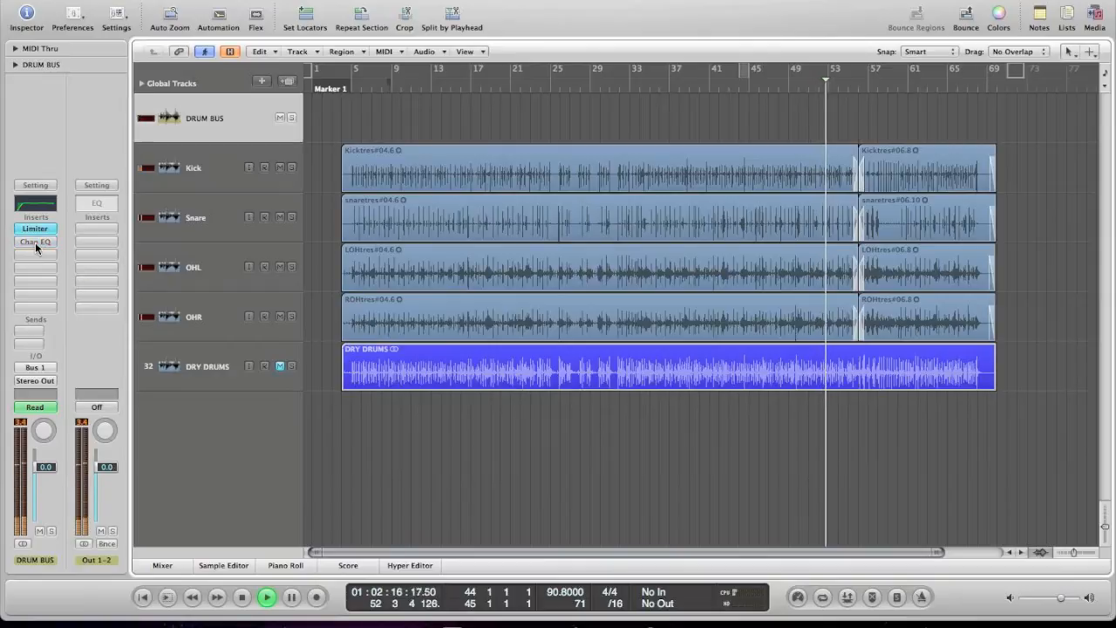
pyautogui.press('space')
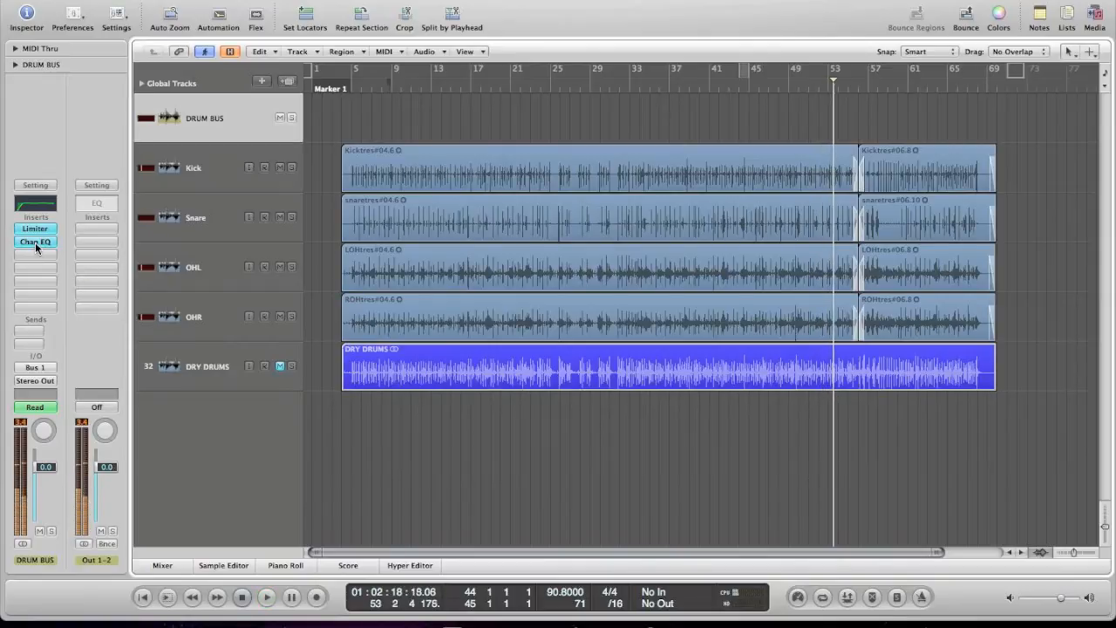
pyautogui.click(35, 255)
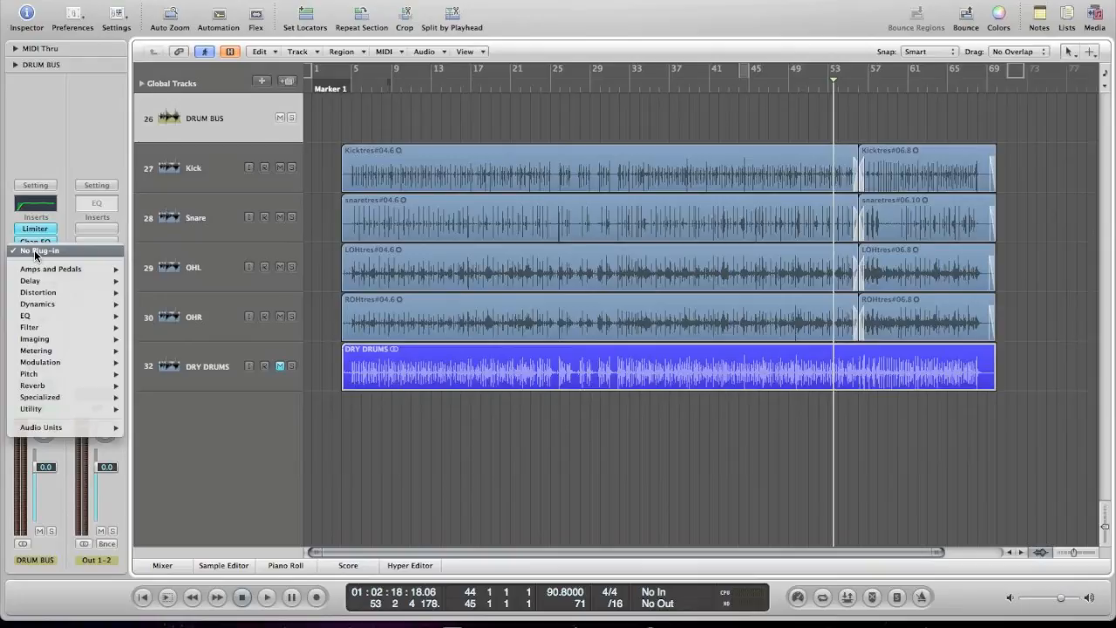
pyautogui.moveTo(103, 303)
pyautogui.click(157, 316)
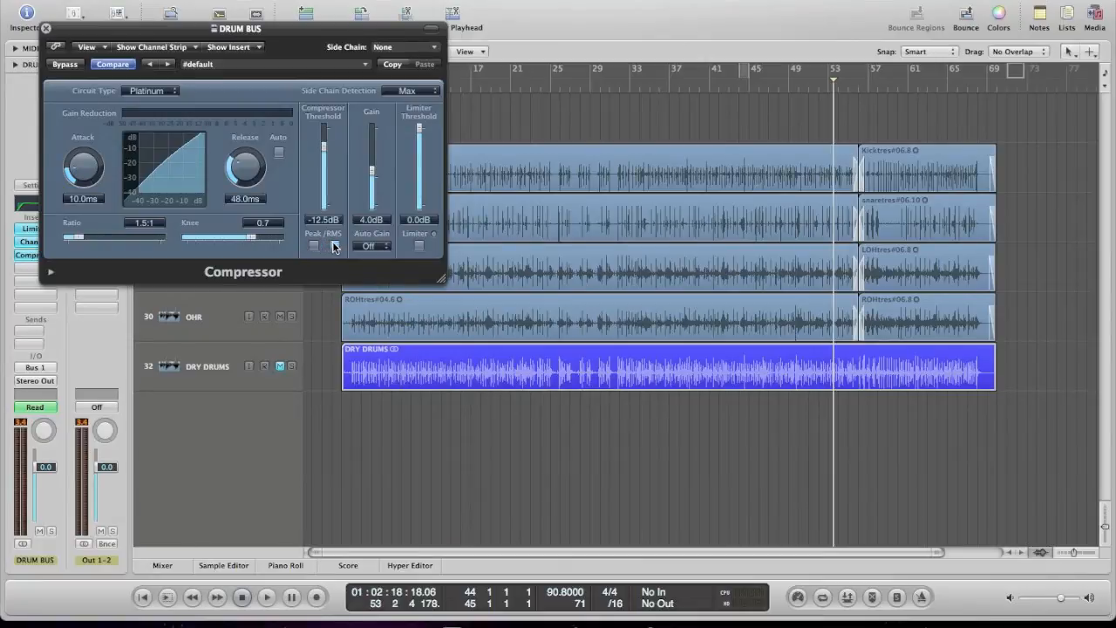
# During playback from about bar 20, set the Compressor's ratio to 1.7:1 and attack to 15.5 ms, and compare with bypass
pyautogui.click(503, 86)
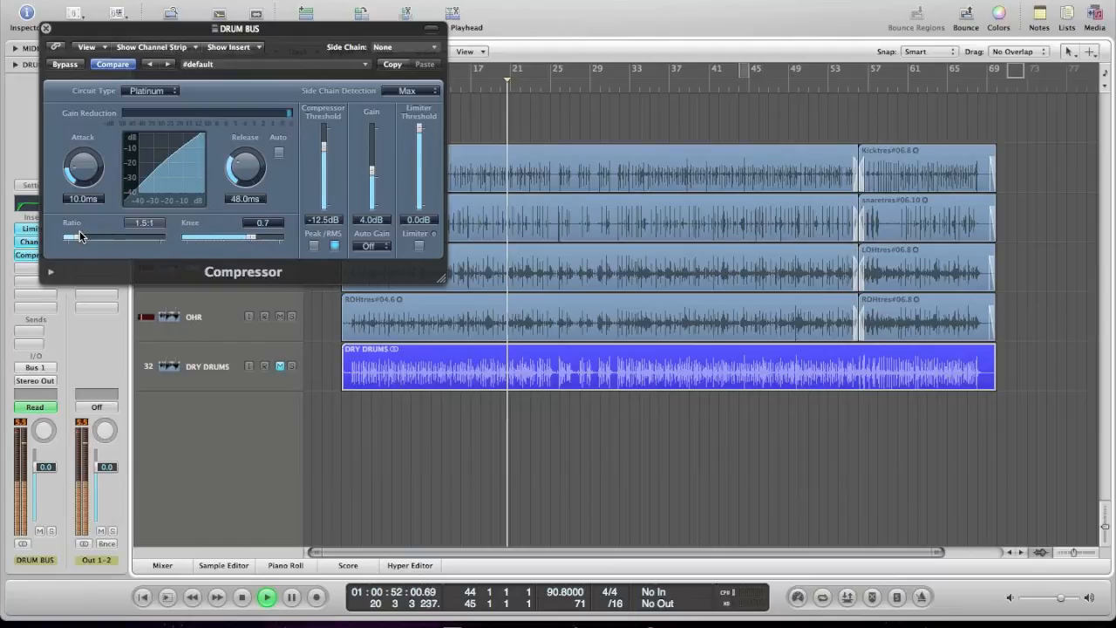
pyautogui.moveTo(79, 237); pyautogui.dragTo(85, 238)
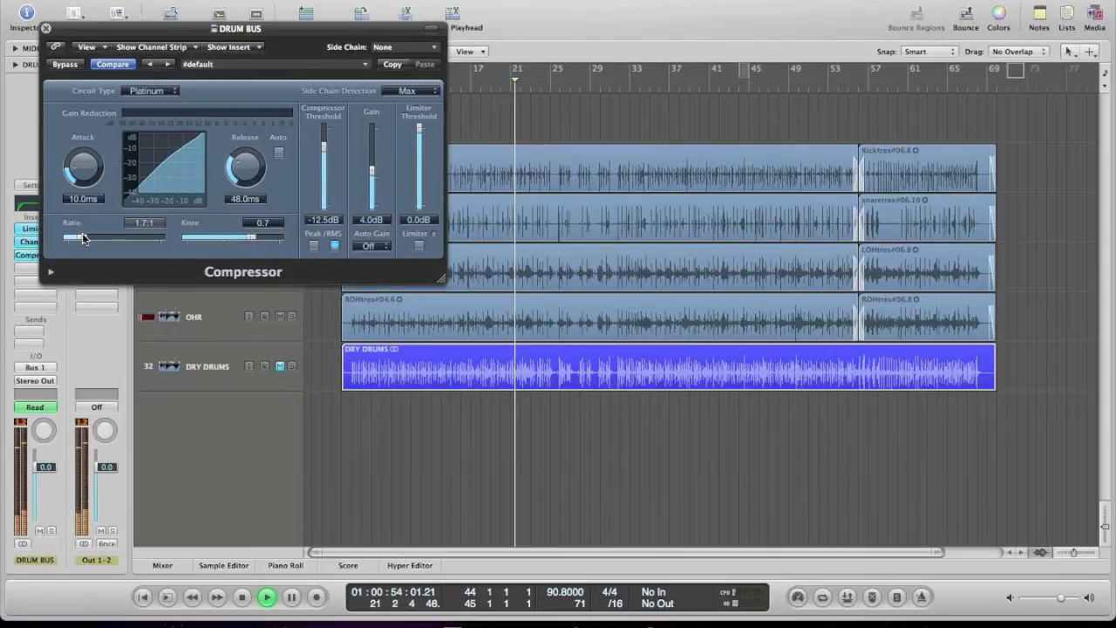
pyautogui.moveTo(80, 199); pyautogui.dragTo(87, 155)
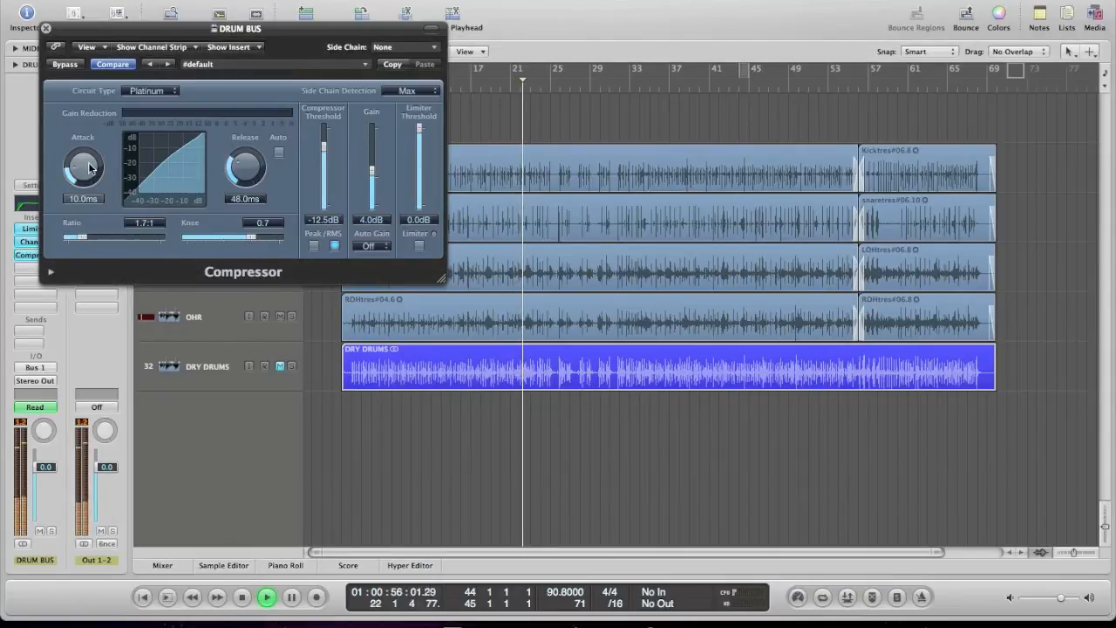
pyautogui.moveTo(87, 155); pyautogui.dragTo(87, 160)
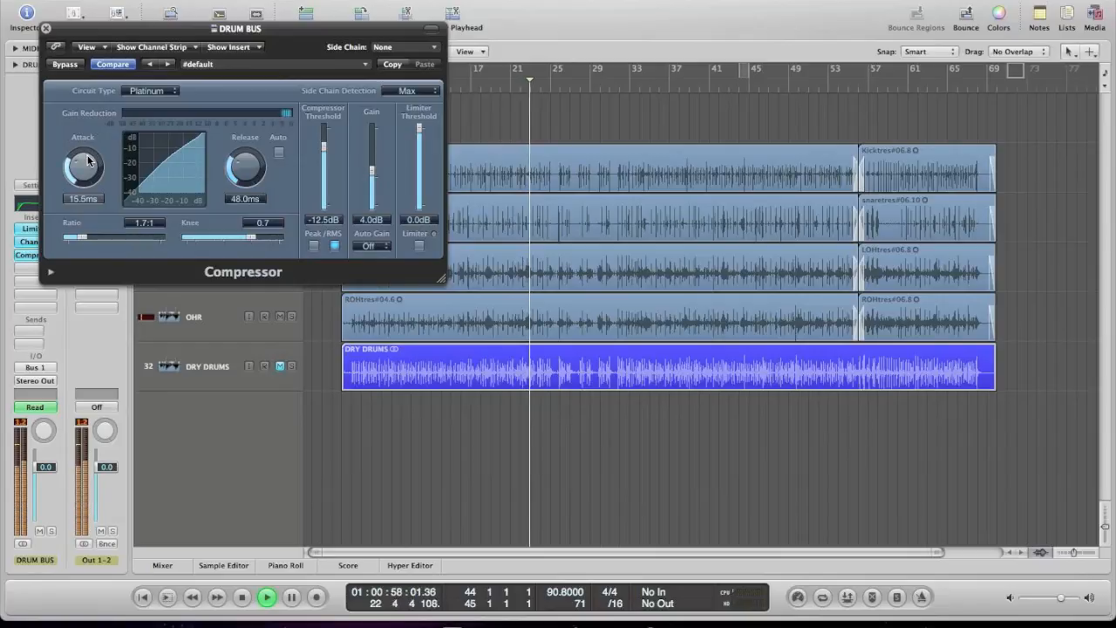
pyautogui.click(54, 65)
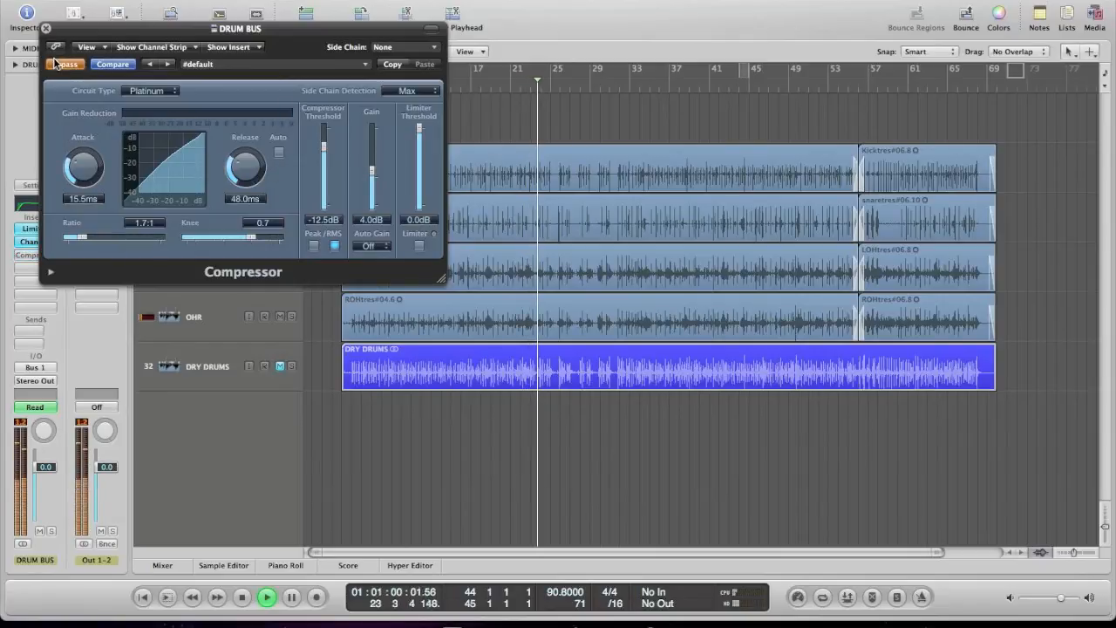
pyautogui.click(54, 65)
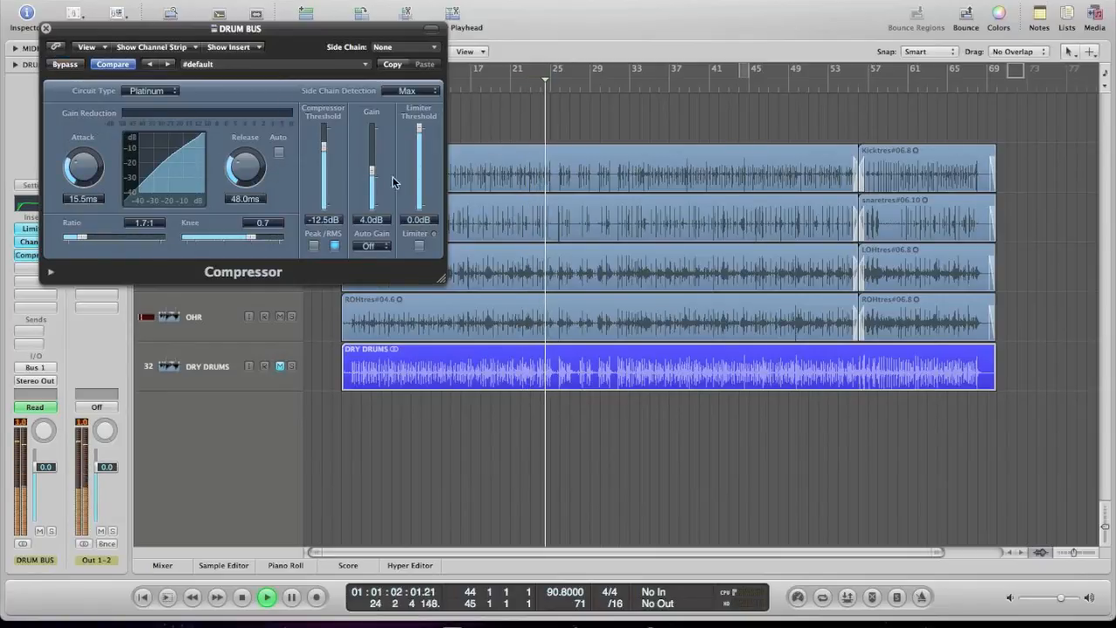
# Lower the Compressor's gain to 1.0 dB and its threshold to -16.5 dB, and compare the result with bypass
pyautogui.moveTo(374, 173); pyautogui.dragTo(323, 154)
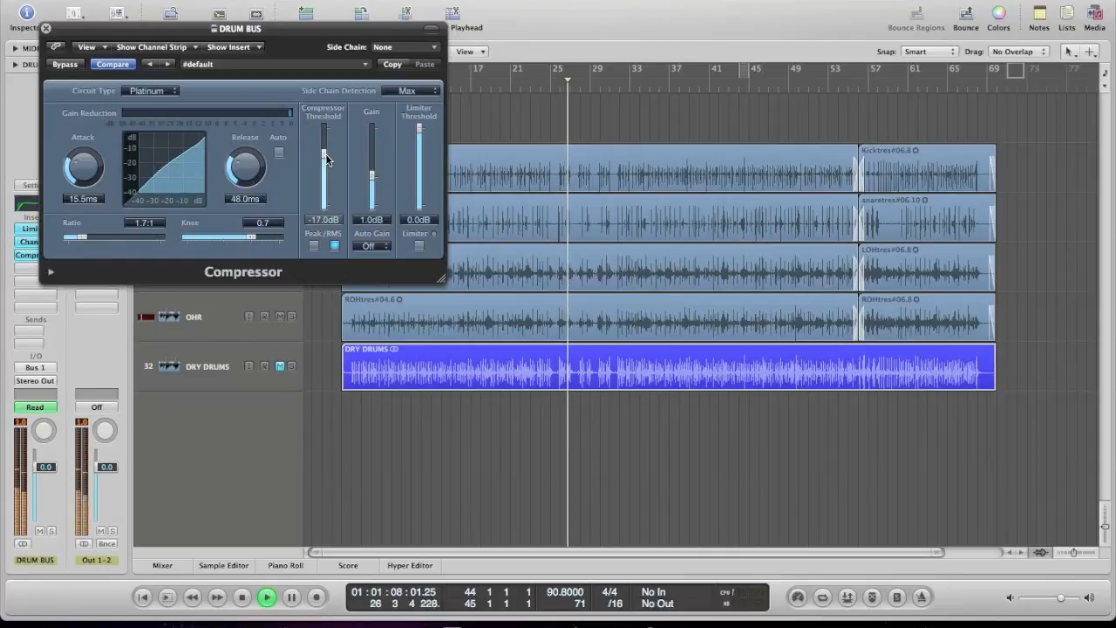
pyautogui.click(65, 66)
pyautogui.click(65, 66)
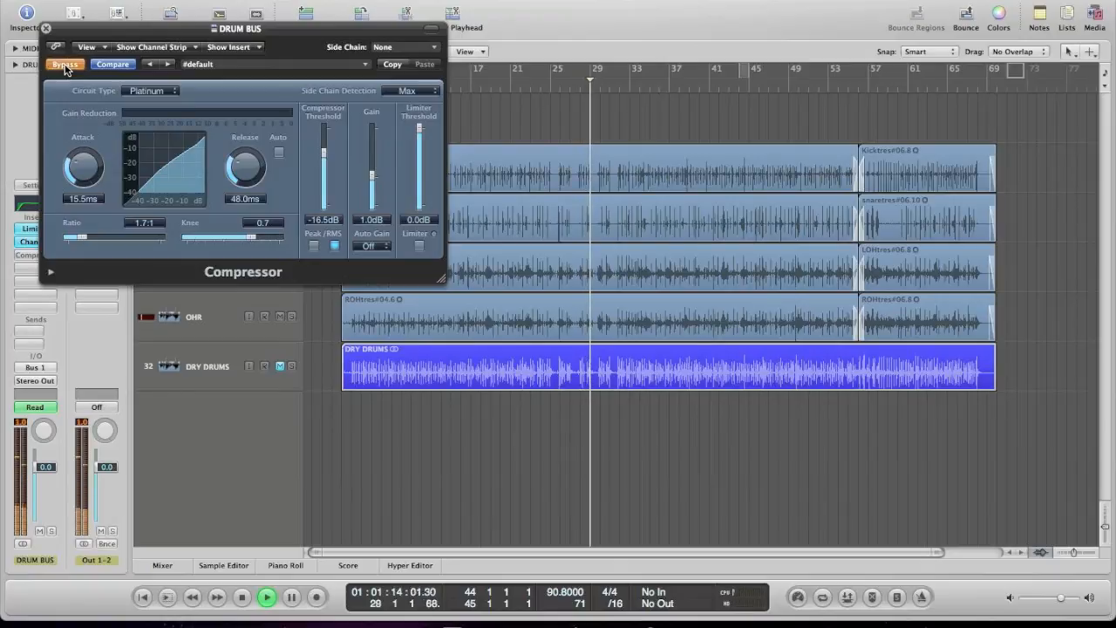
# Raise the Compressor's threshold to -13.0 dB, turn on automatic release, compare with bypass, and close the plug-in window
pyautogui.moveTo(327, 156); pyautogui.dragTo(324, 147)
pyautogui.click(278, 152)
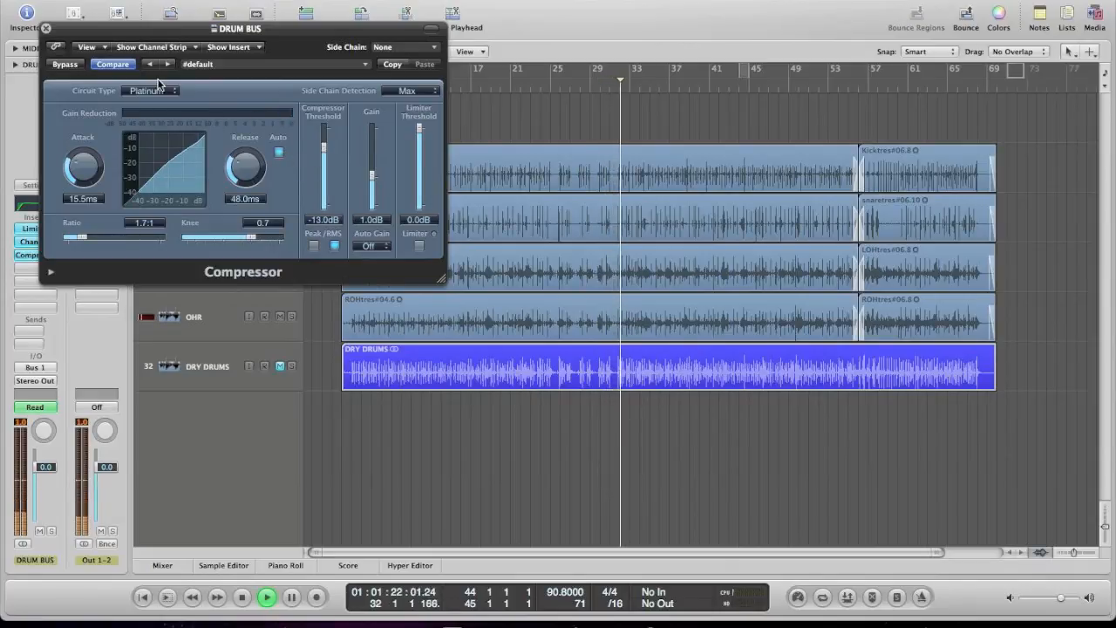
pyautogui.click(73, 66)
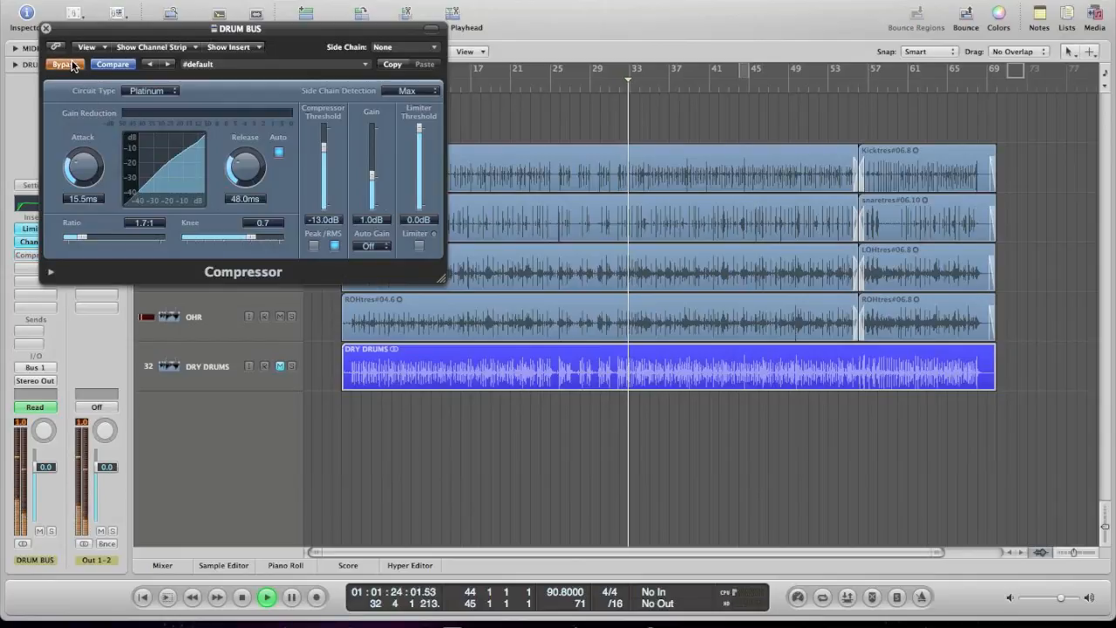
pyautogui.click(73, 66)
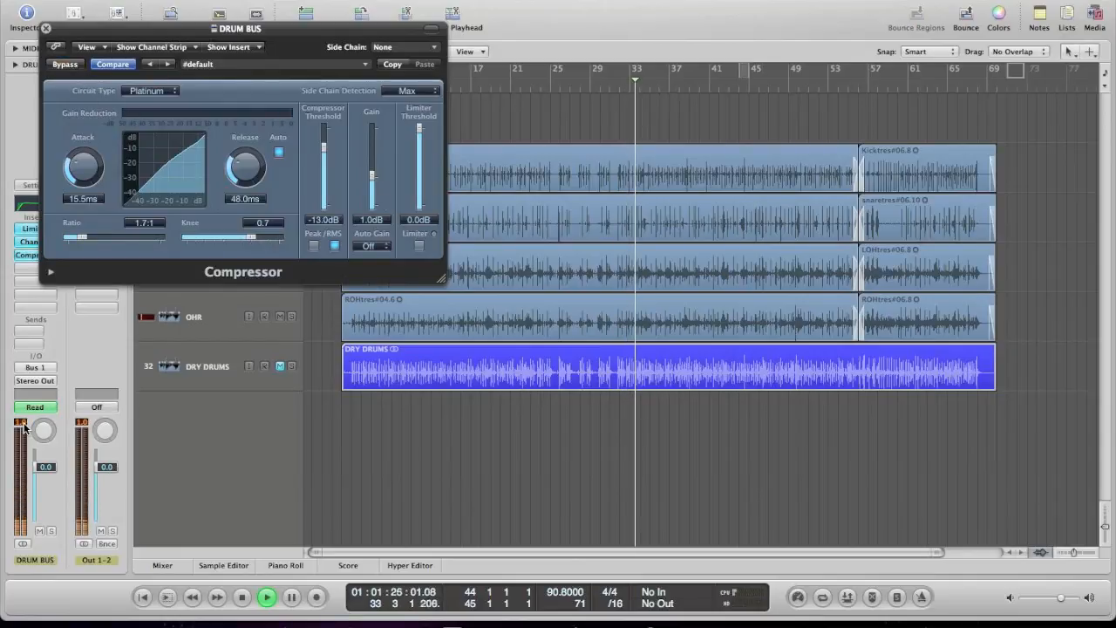
pyautogui.click(47, 28)
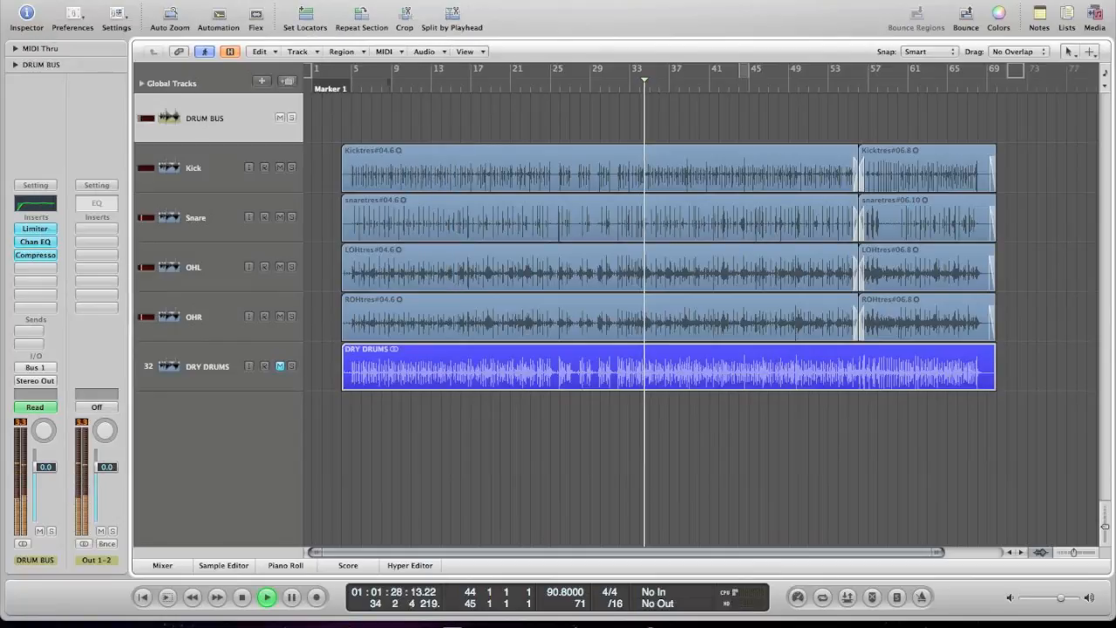
# Compare the processed drum bus with the soloed DRY DRUMS track during playback, leave DRY DRUMS muted and unsoloed, and stop playback
pyautogui.click(204, 363)
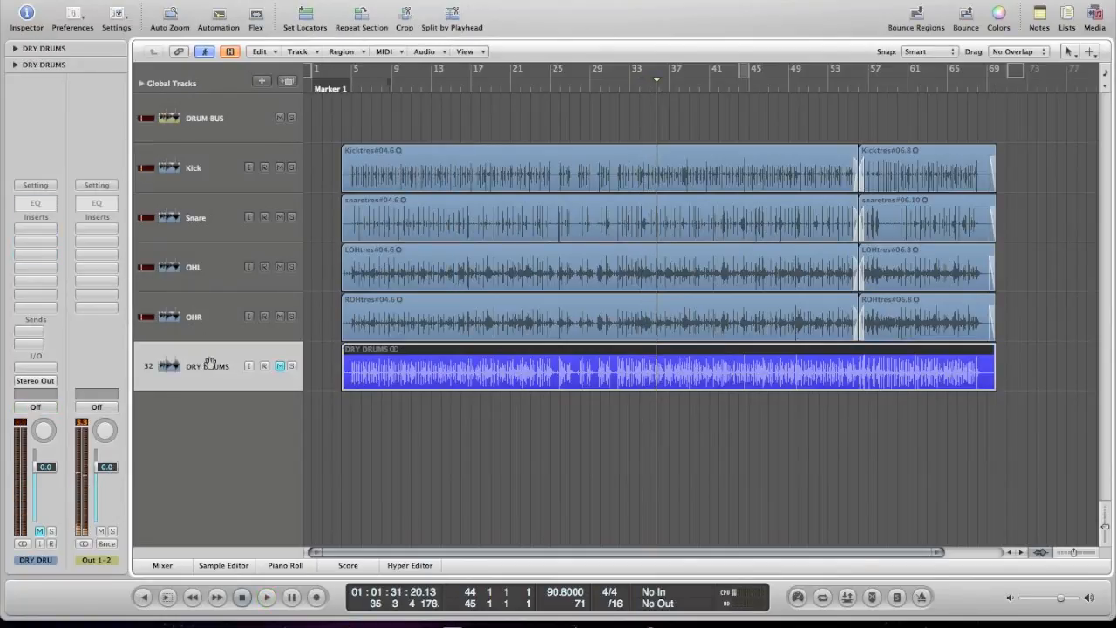
pyautogui.press('space')
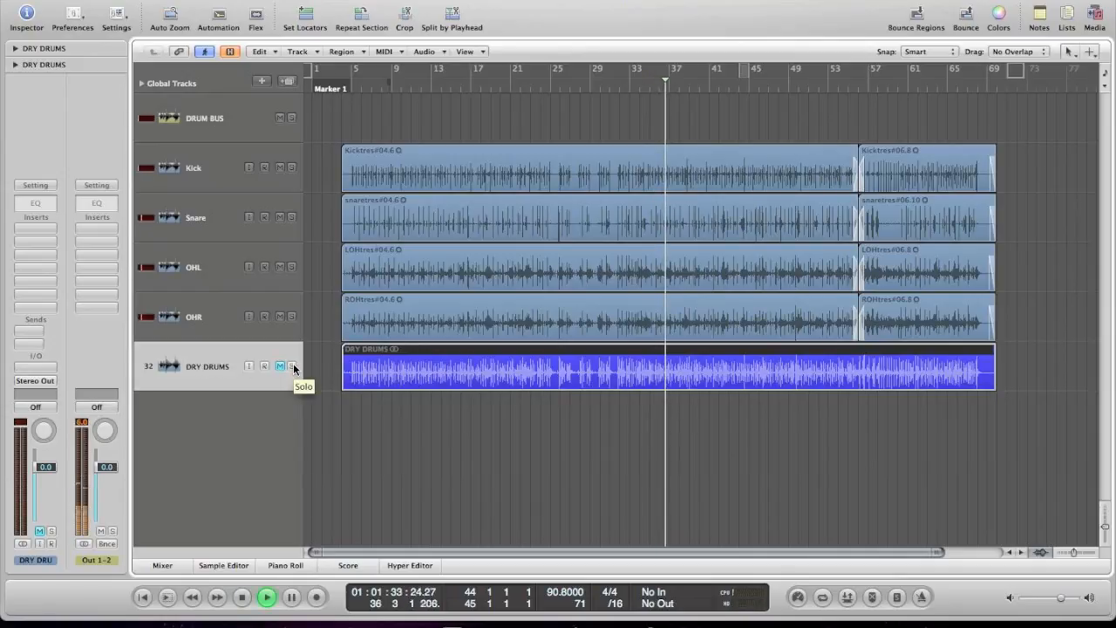
pyautogui.click(292, 367)
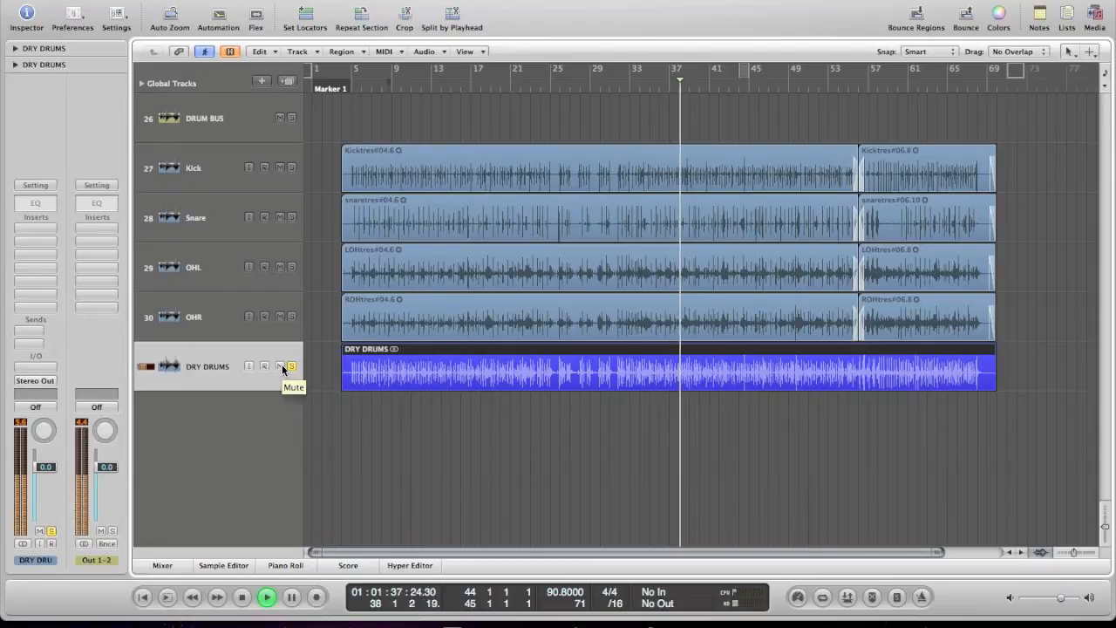
pyautogui.click(280, 367)
pyautogui.click(292, 367)
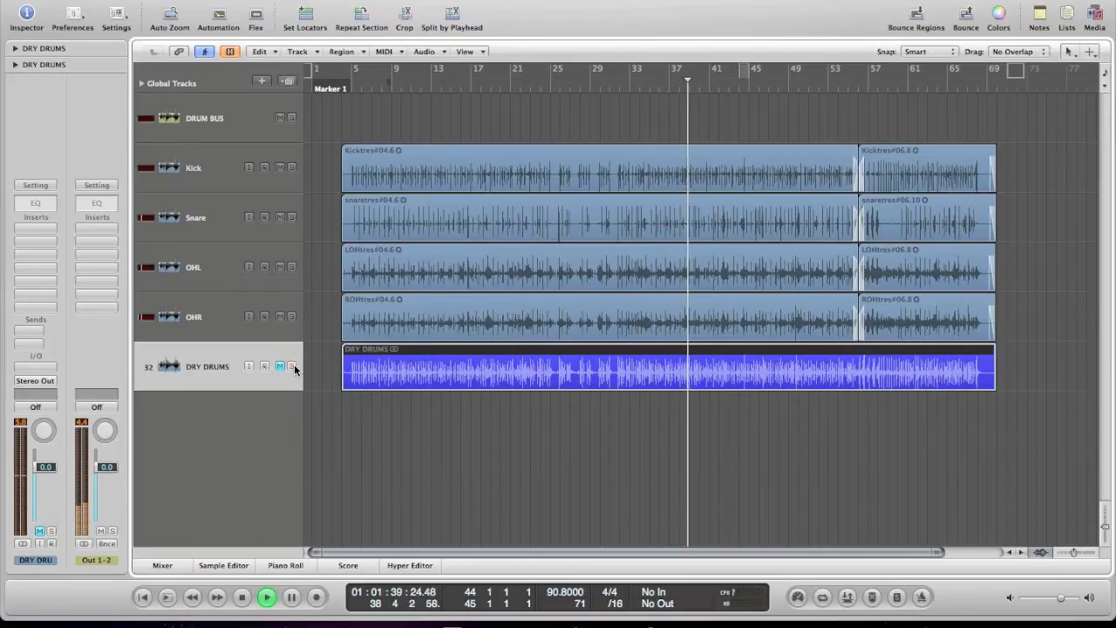
pyautogui.press('space')
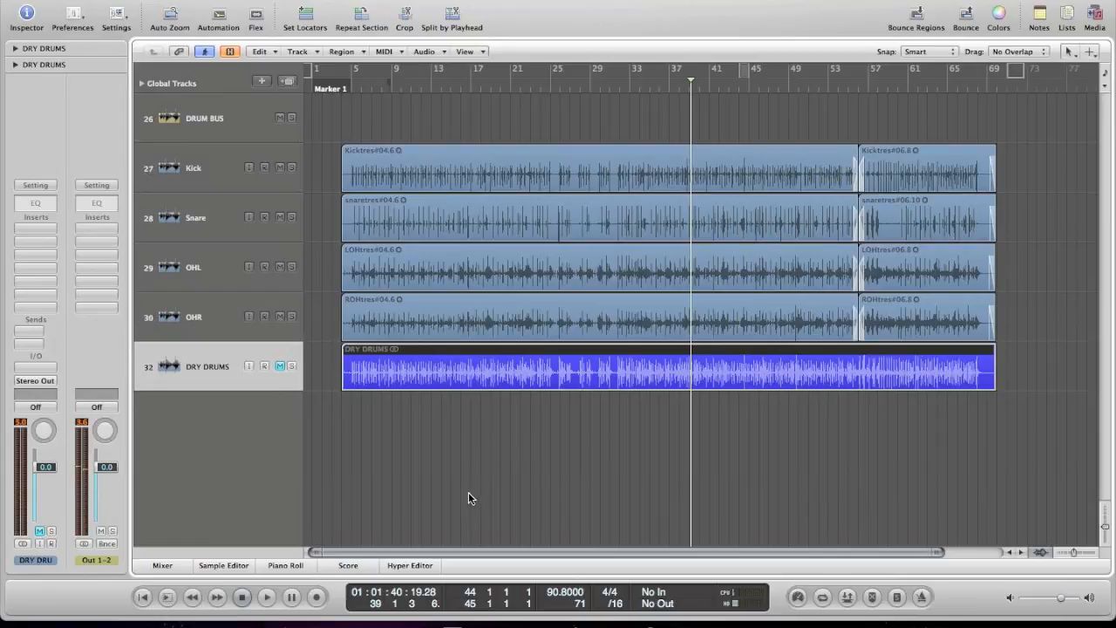